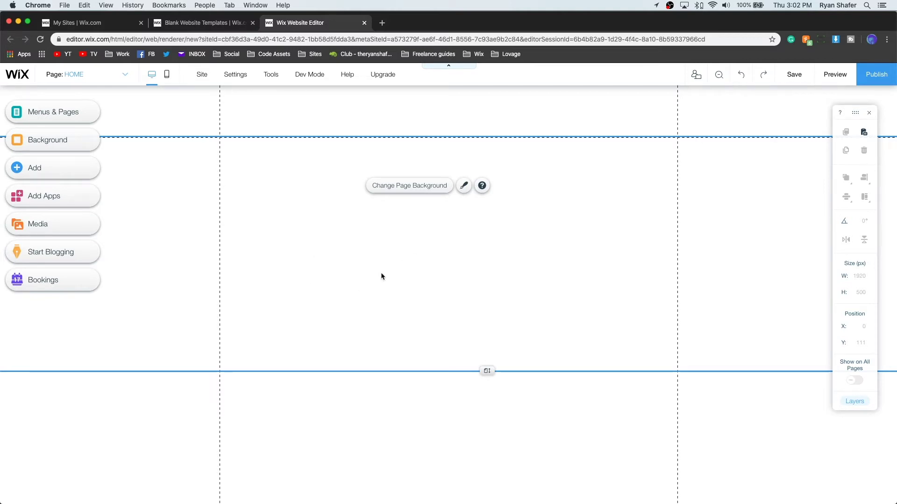
# Add two new pages after HOME named About and Blog
pyautogui.click(64, 115)
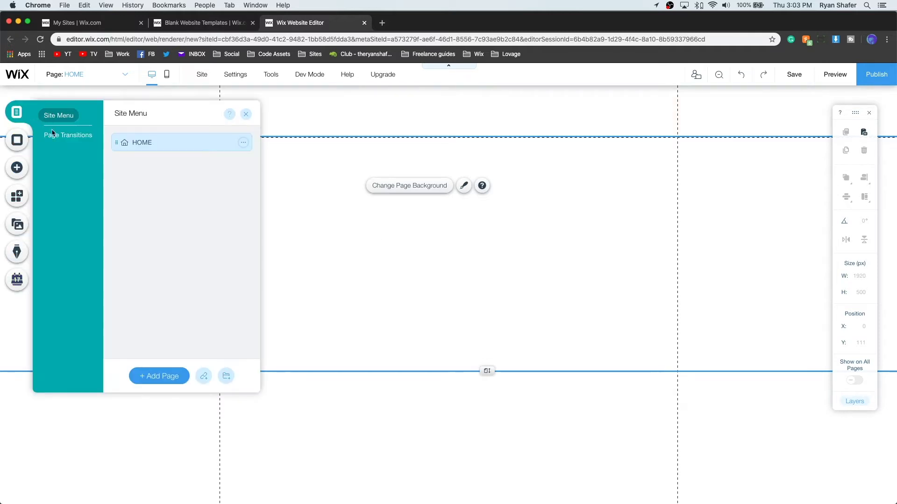
pyautogui.click(159, 377)
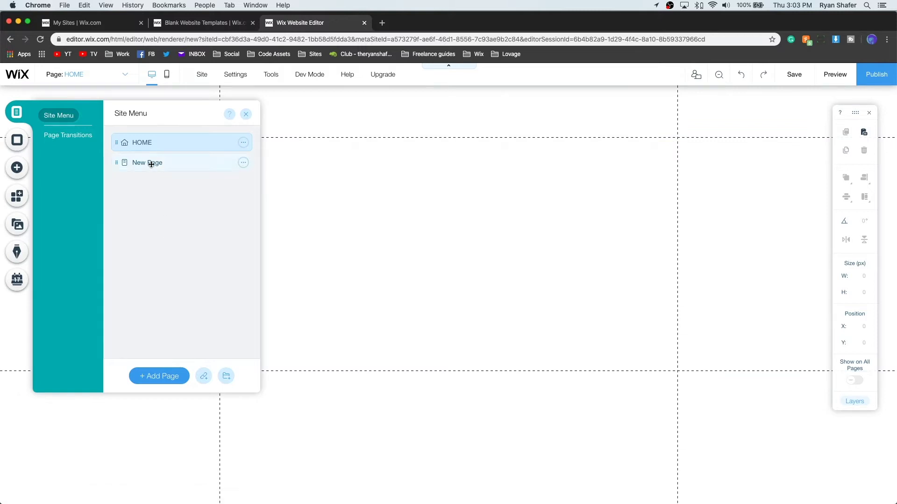
pyautogui.write('About')
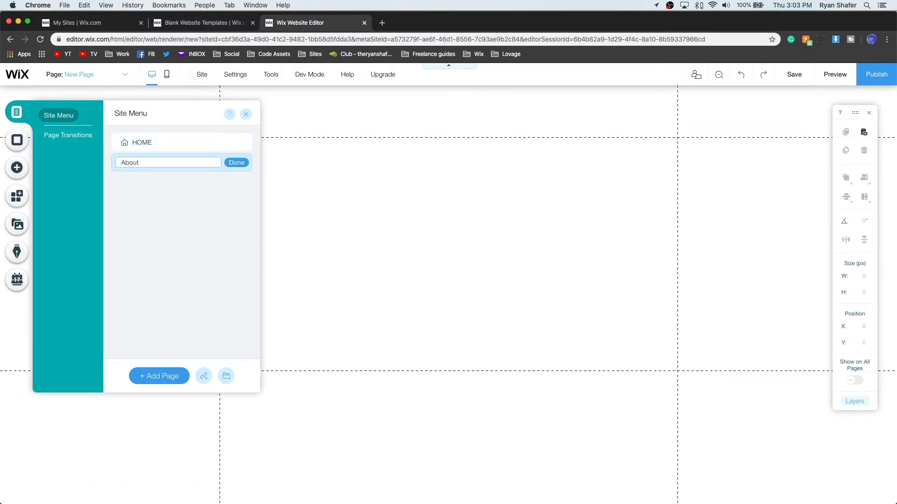
pyautogui.press('Return')
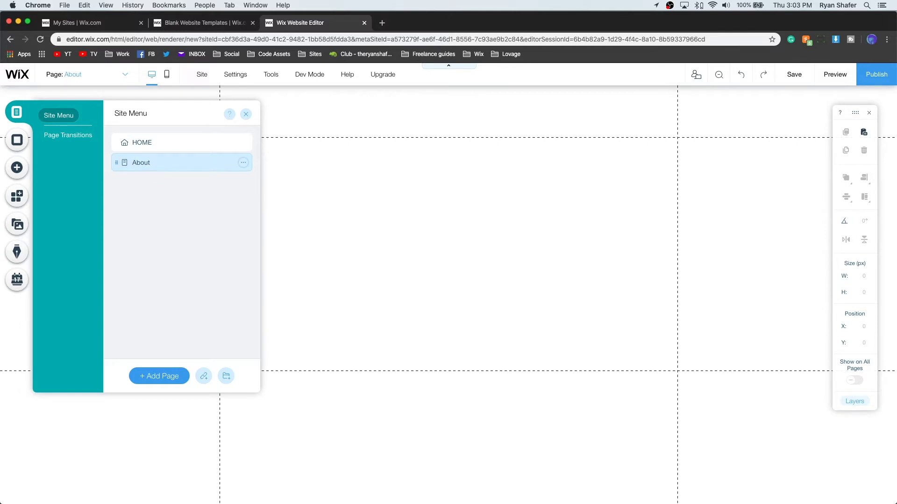
pyautogui.click(159, 376)
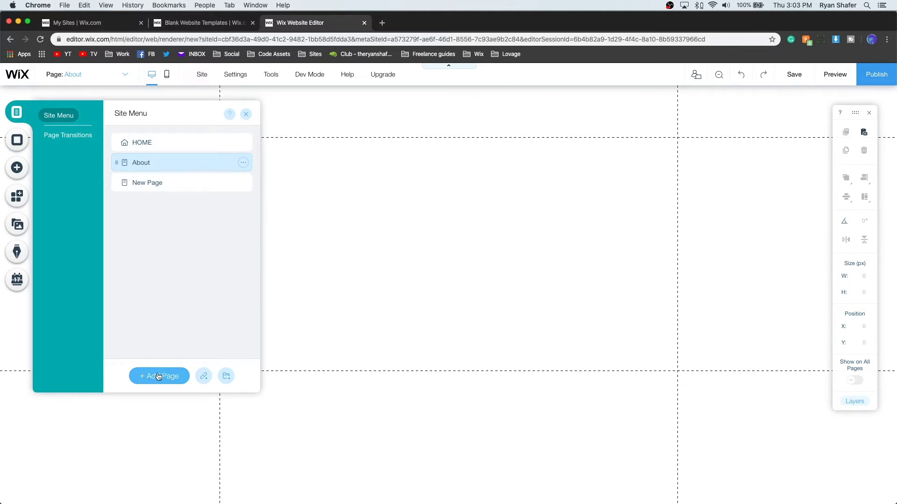
pyautogui.doubleClick(144, 183)
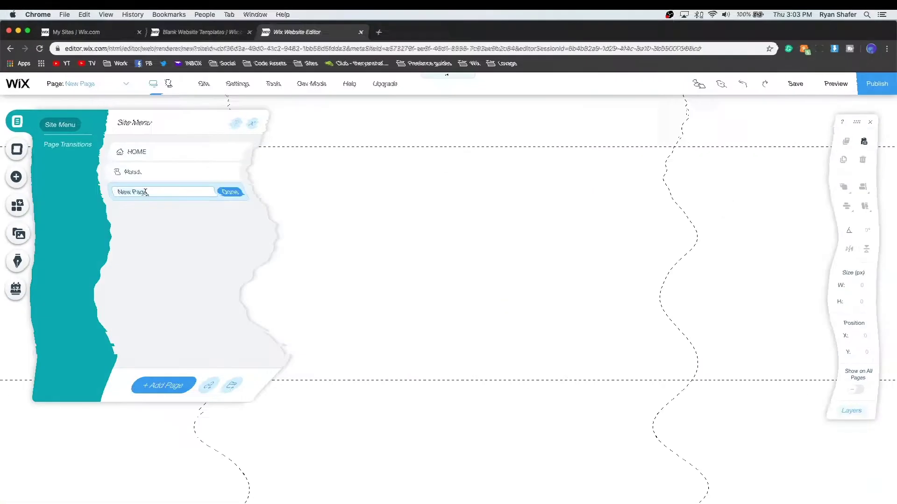
pyautogui.write('Blog')
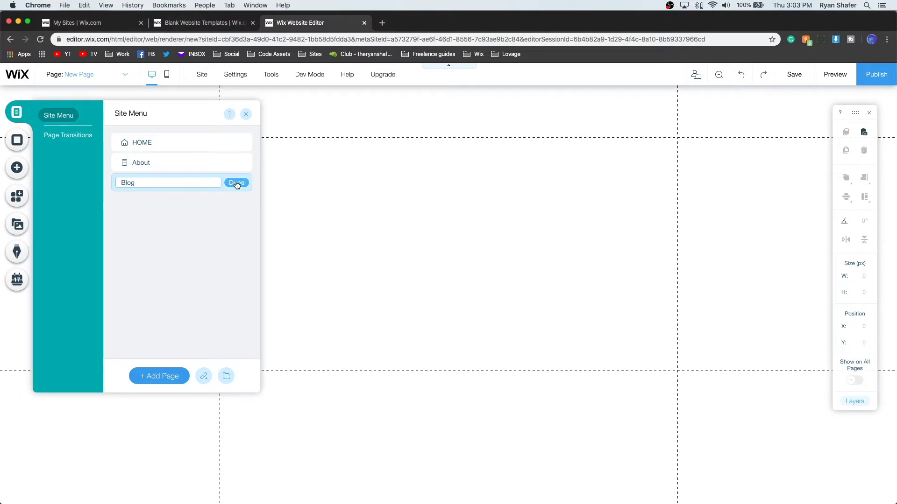
pyautogui.click(236, 183)
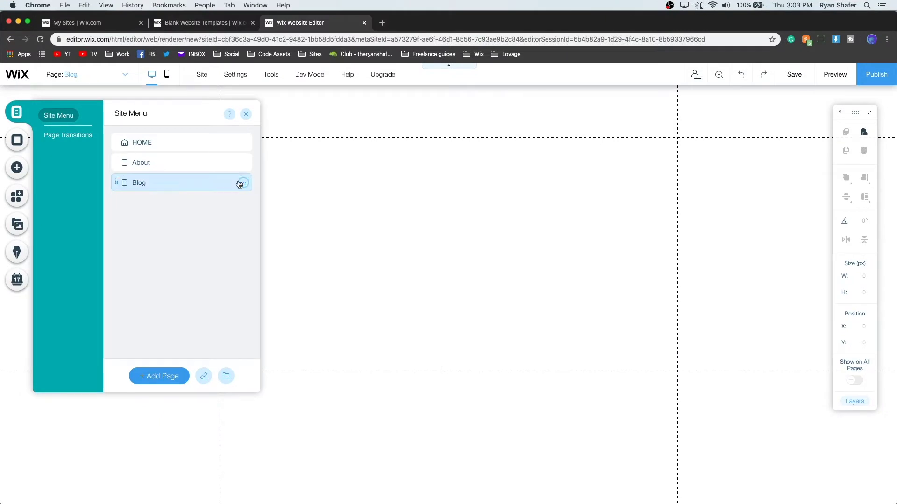
# Add a third page named Contact and close the pages list
pyautogui.click(159, 376)
pyautogui.doubleClick(148, 202)
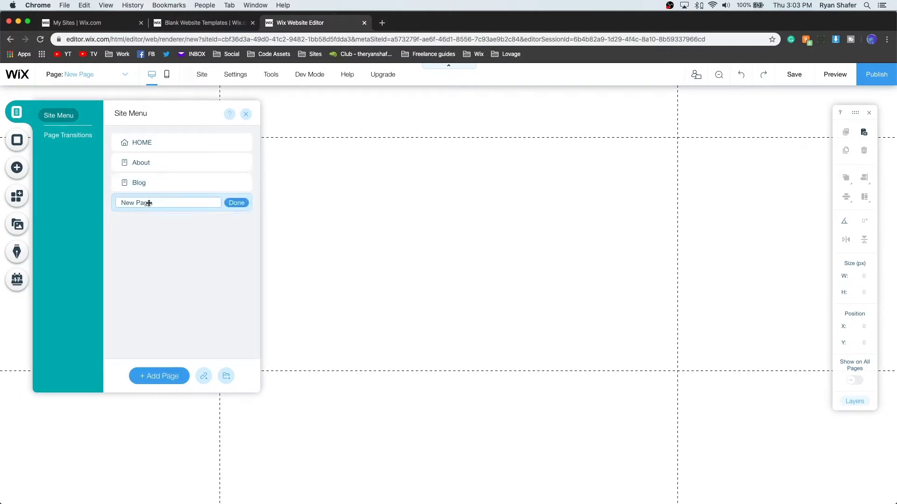
pyautogui.write('Contact')
pyautogui.press('Return')
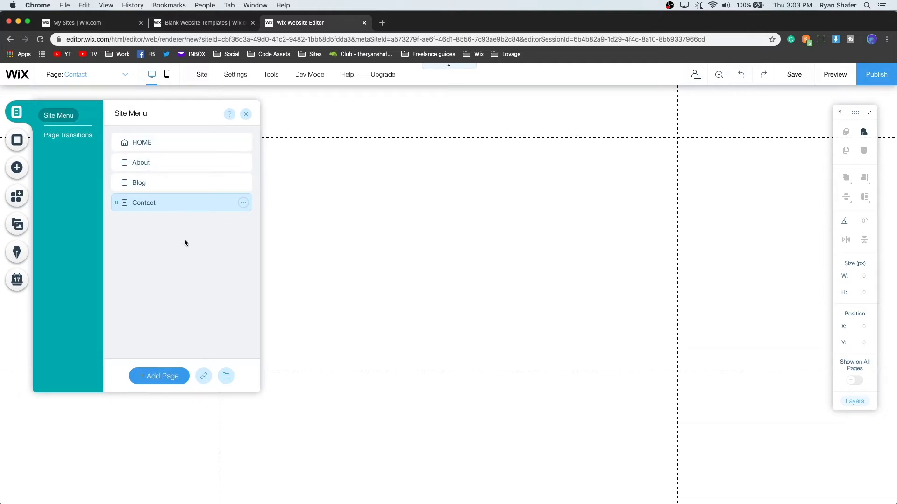
pyautogui.click(400, 216)
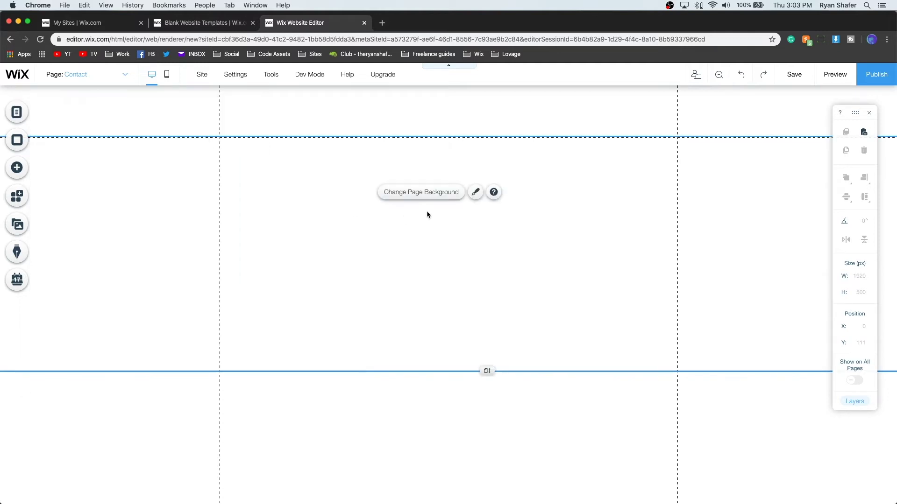
# Place a themed horizontal menu in the header and narrow it to 379 × 50 px at the right
pyautogui.click(19, 170)
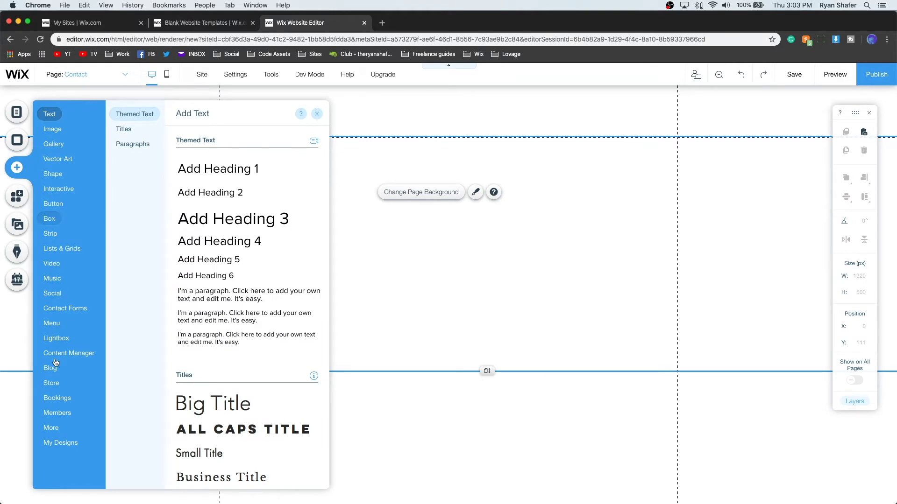
pyautogui.moveTo(55, 325)
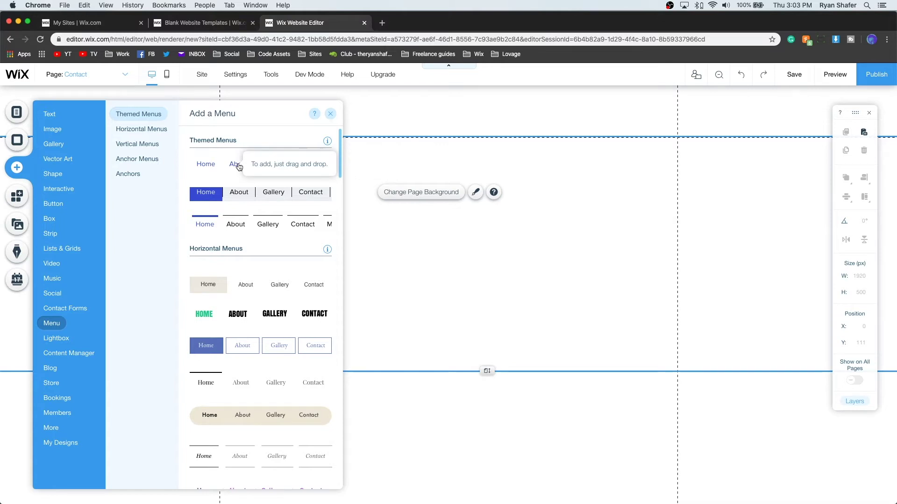
pyautogui.moveTo(238, 167); pyautogui.dragTo(461, 109)
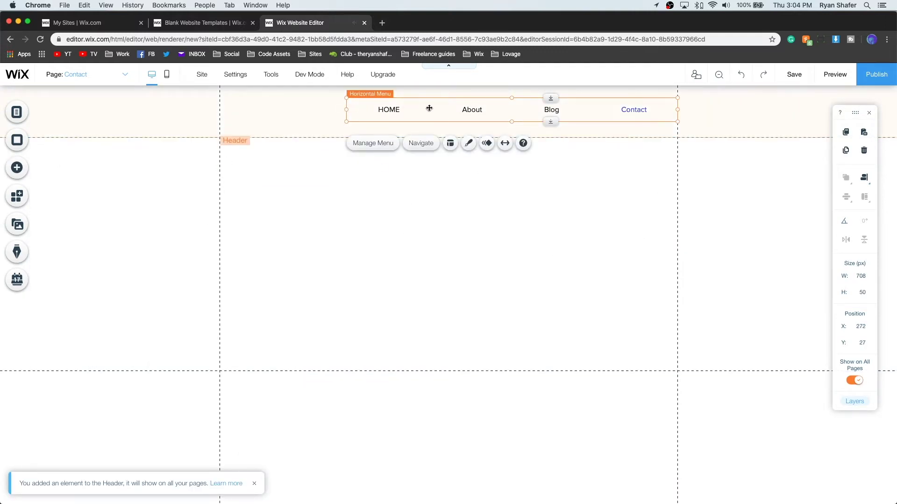
pyautogui.moveTo(346, 109); pyautogui.dragTo(500, 109)
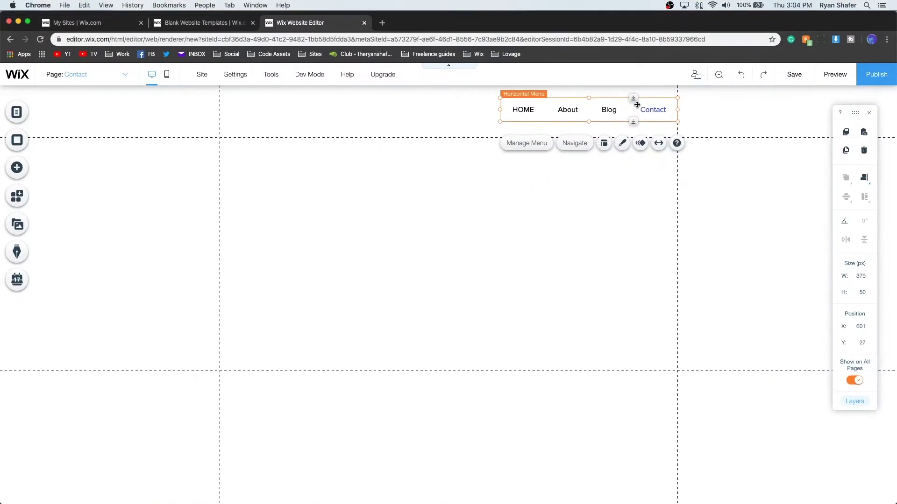
pyautogui.click(16, 112)
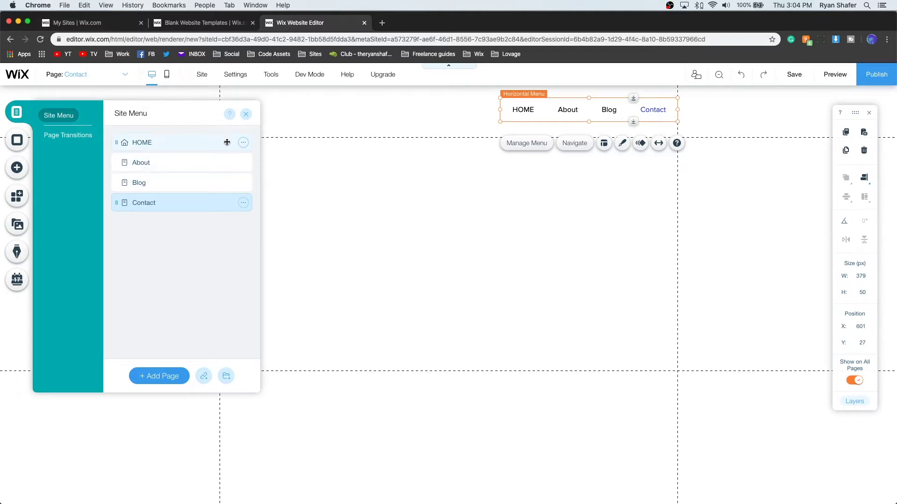
# Rename the HOME page to 'Home' via its page options
pyautogui.click(243, 143)
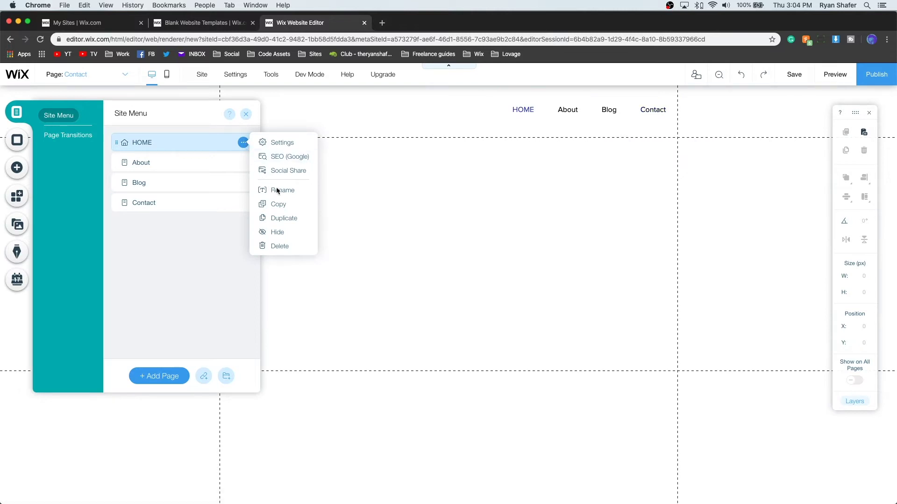
pyautogui.click(279, 191)
pyautogui.write('Home')
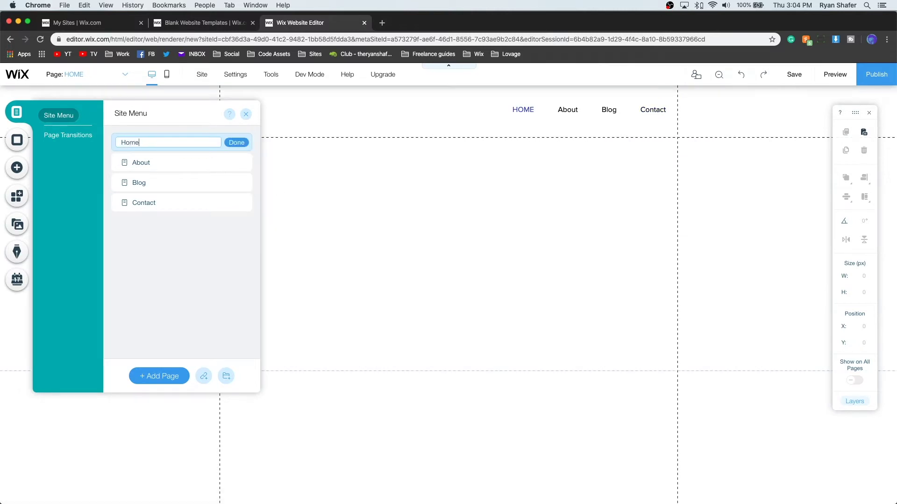
pyautogui.press('Return')
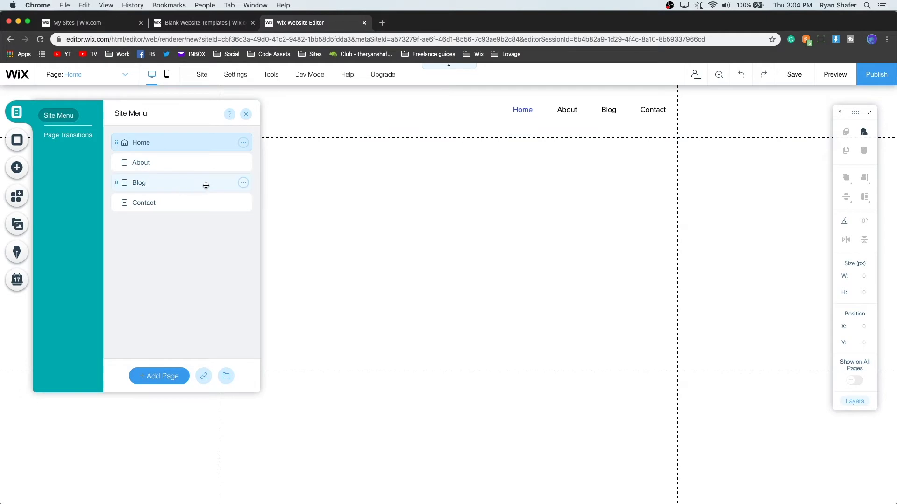
# Make Blog a subpage under About, then preview the site to check the dropdown
pyautogui.click(244, 183)
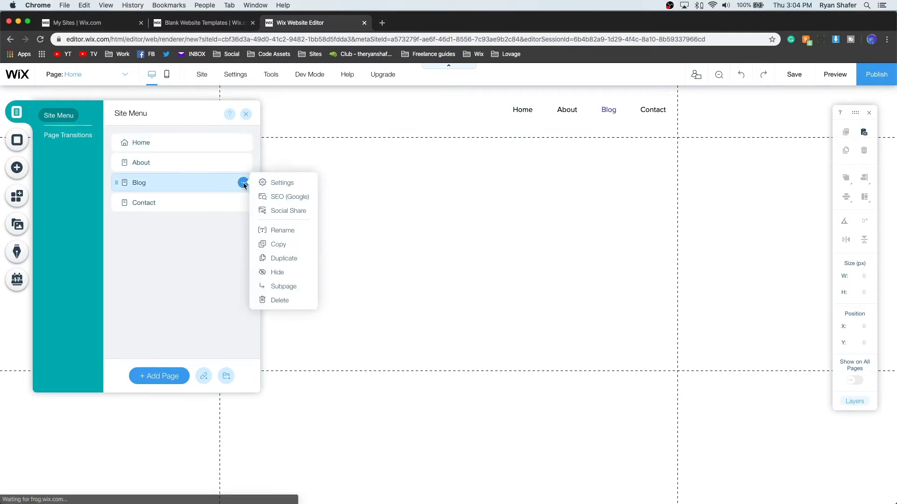
pyautogui.click(275, 271)
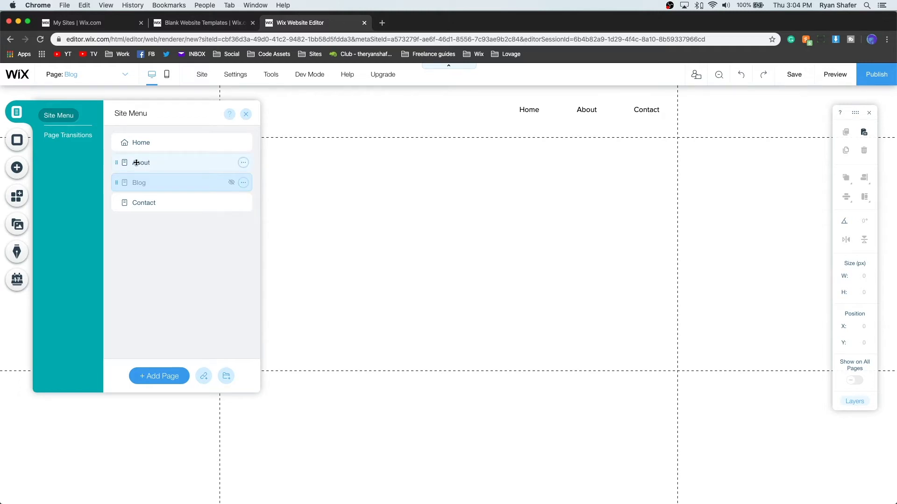
pyautogui.click(244, 183)
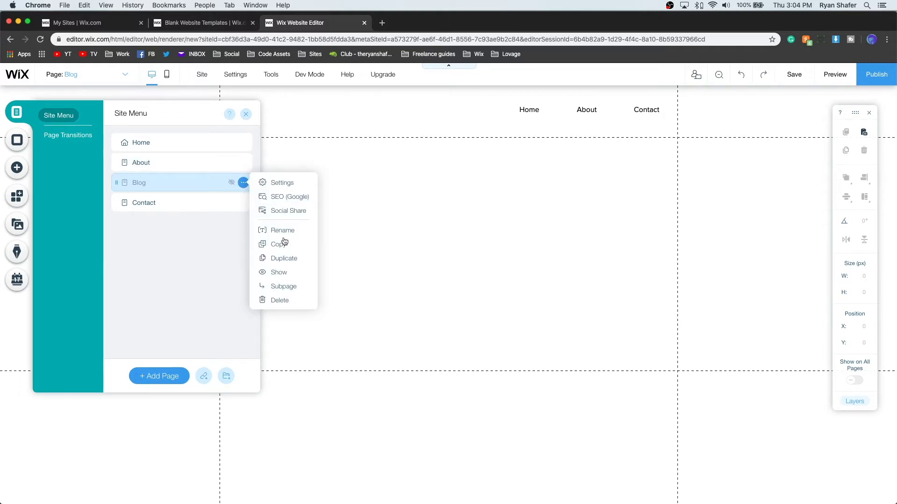
pyautogui.click(279, 272)
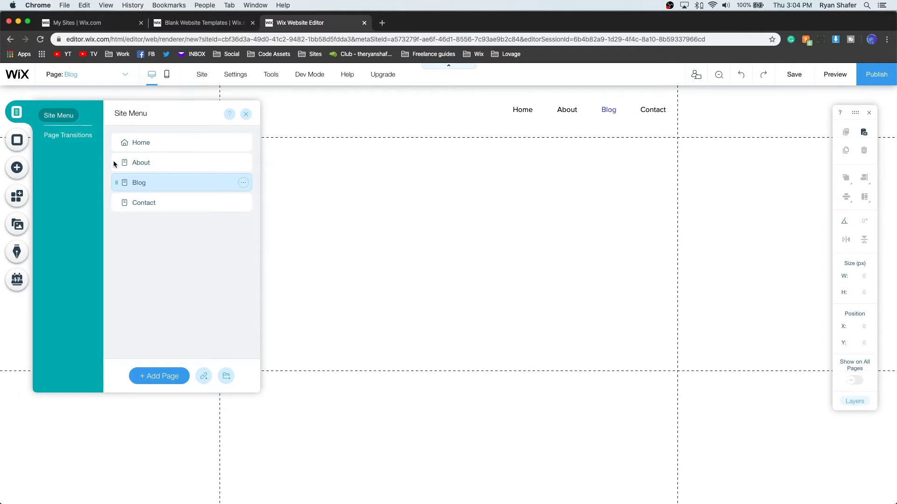
pyautogui.click(243, 182)
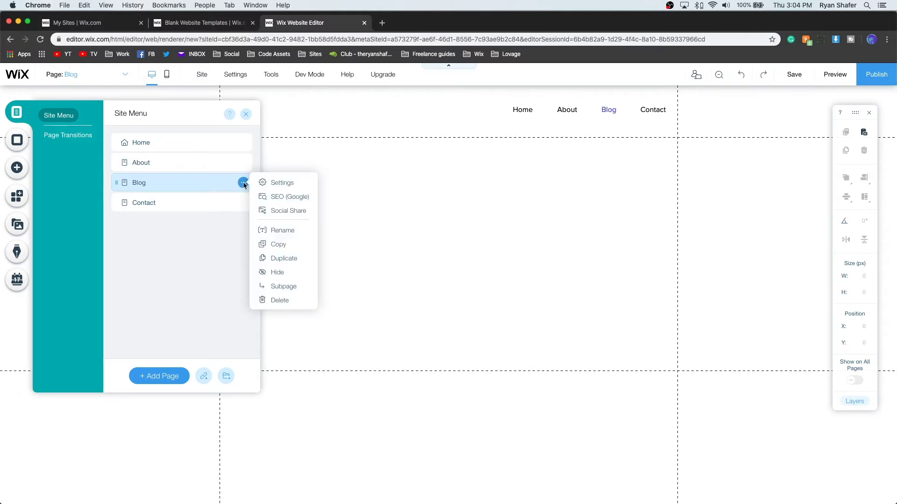
pyautogui.click(273, 287)
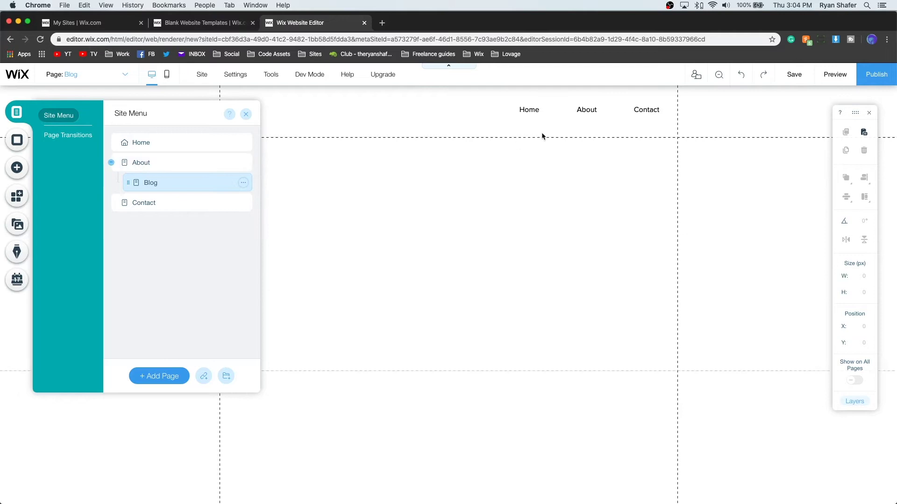
pyautogui.click(833, 75)
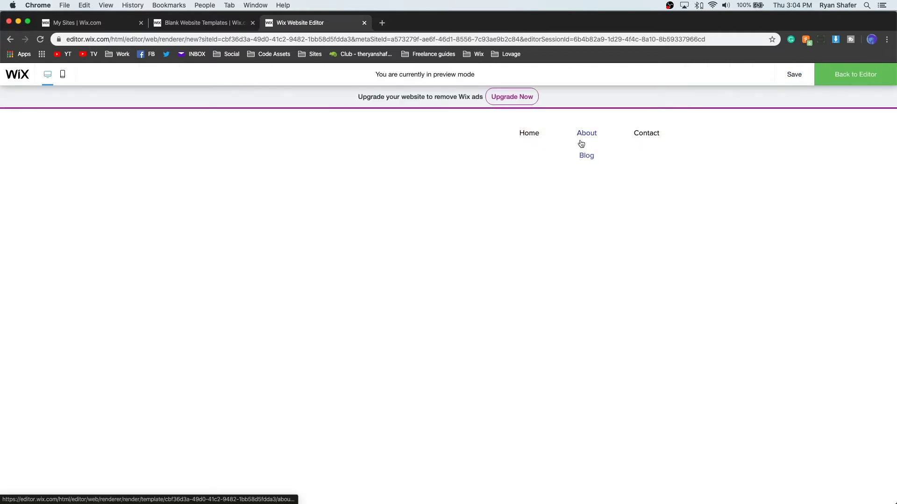
pyautogui.moveTo(581, 136)
pyautogui.click(843, 76)
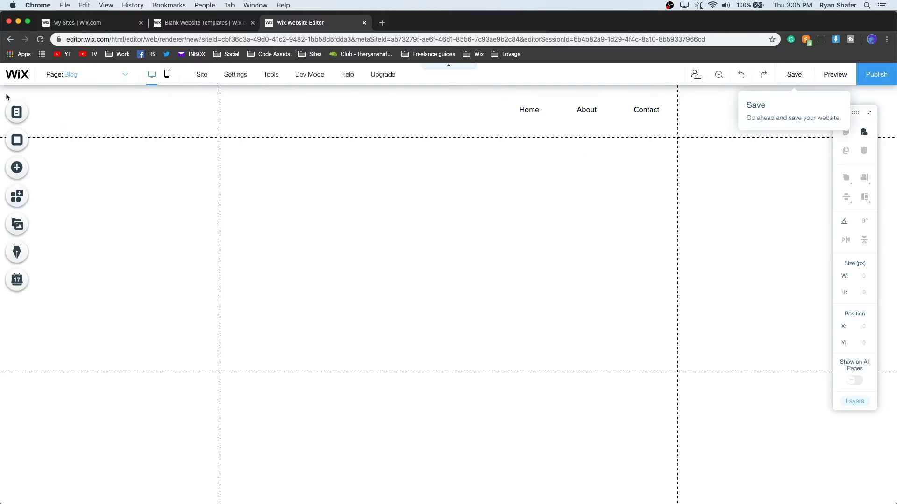
pyautogui.click(16, 110)
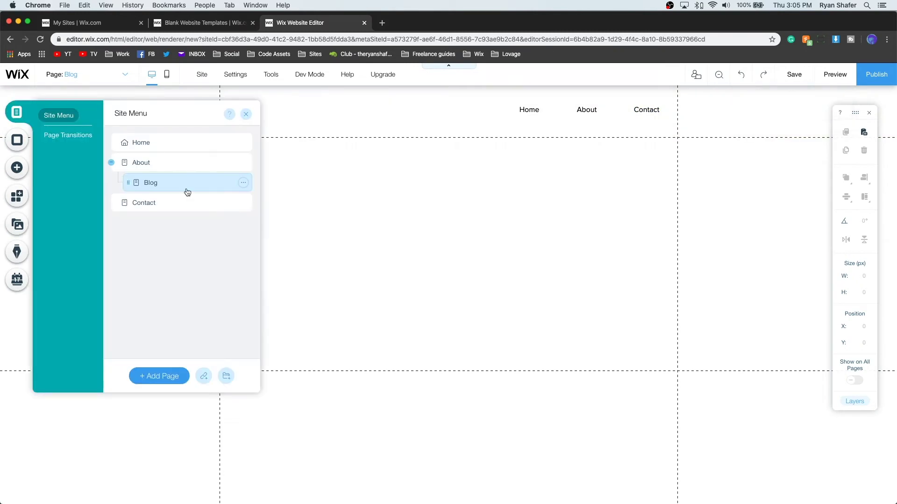
pyautogui.click(243, 183)
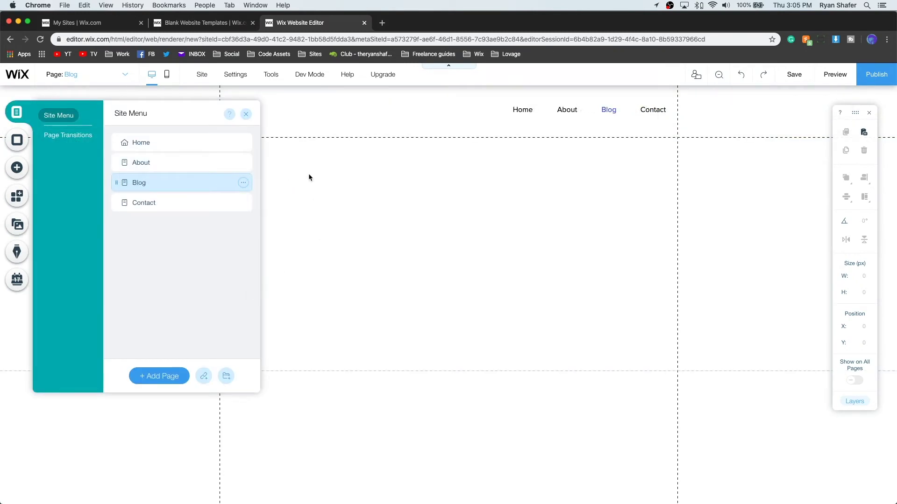
pyautogui.click(308, 173)
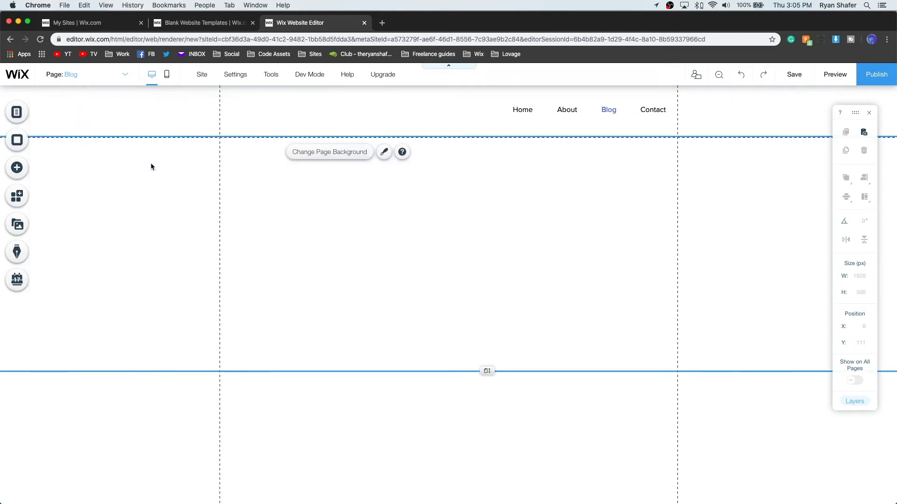
pyautogui.click(17, 141)
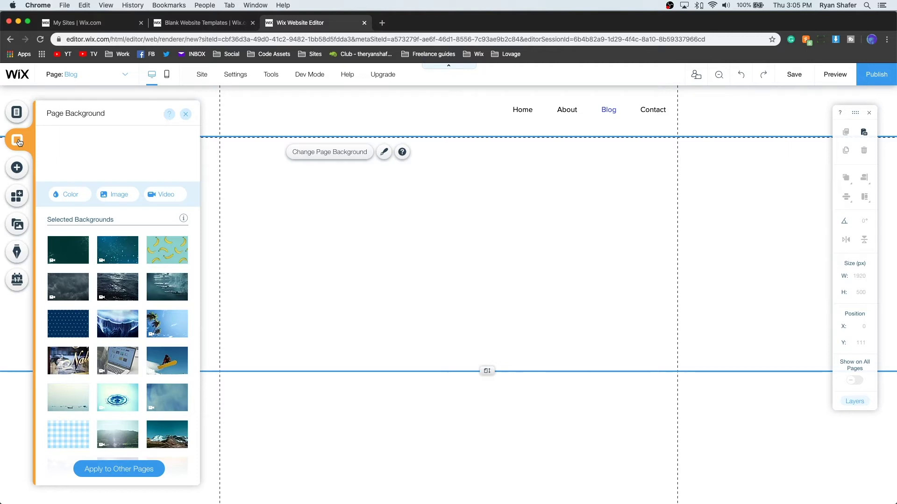
pyautogui.click(66, 197)
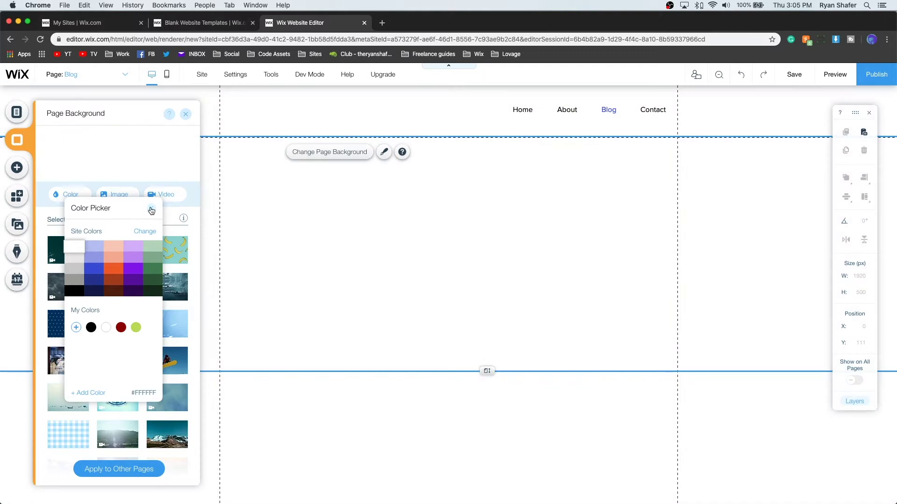
pyautogui.click(151, 210)
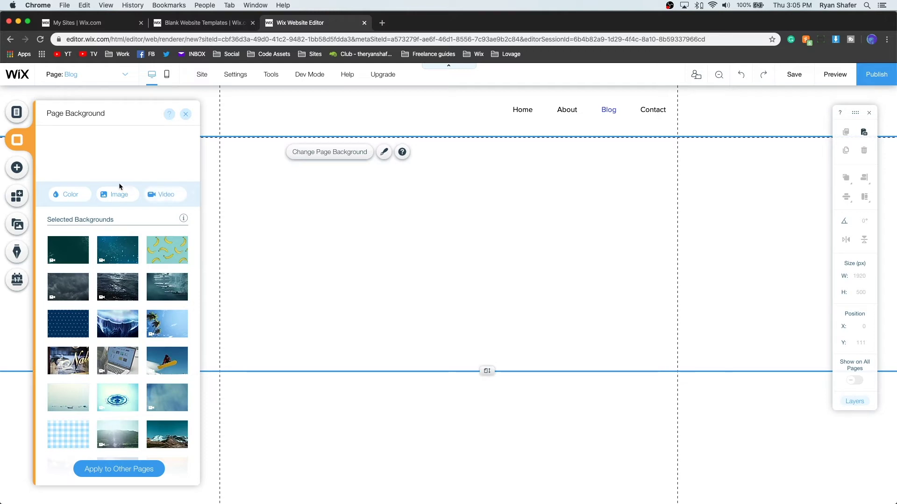
pyautogui.click(254, 184)
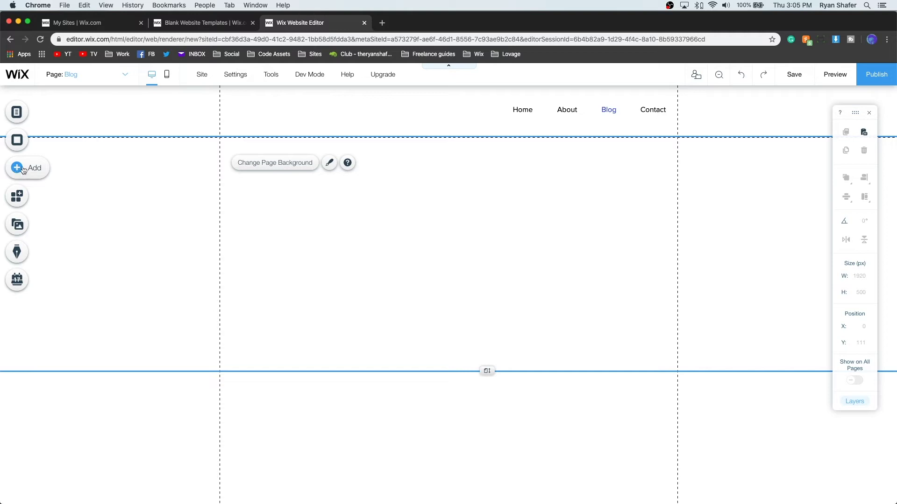
pyautogui.click(18, 169)
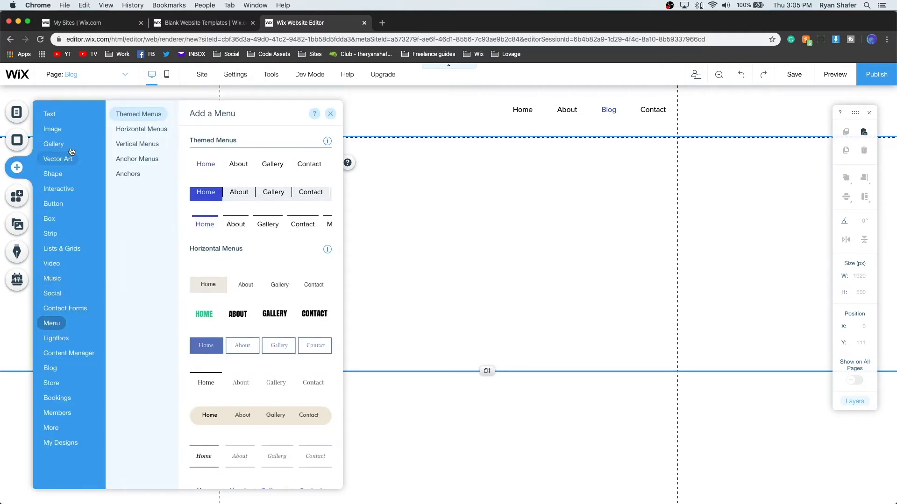
pyautogui.click(50, 115)
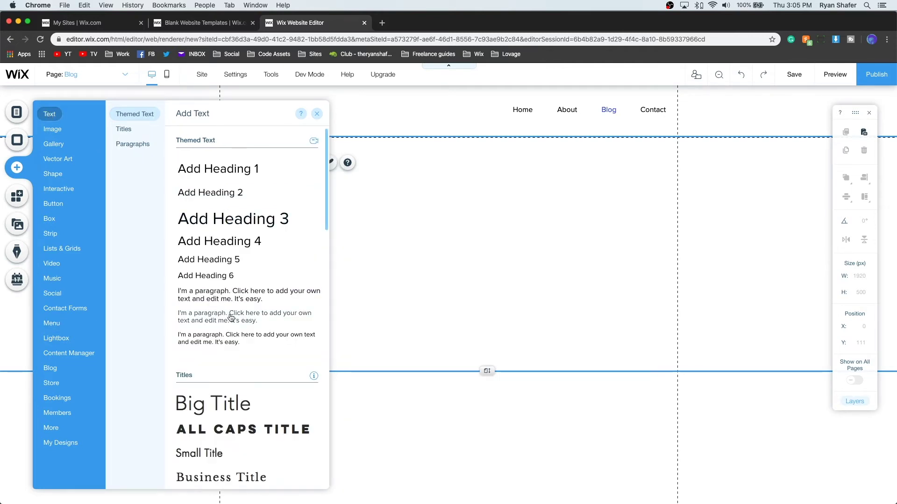
pyautogui.scroll(-5, 230, 318)
pyautogui.scroll(5, 224, 280)
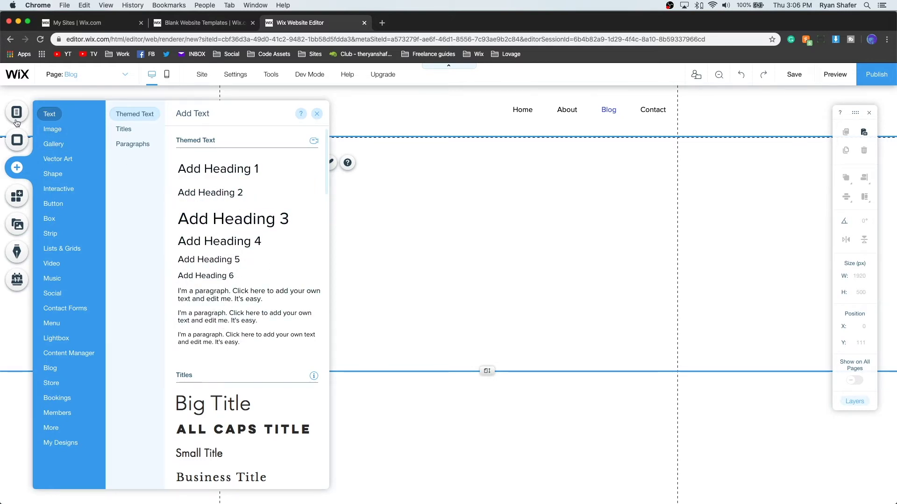
pyautogui.click(52, 131)
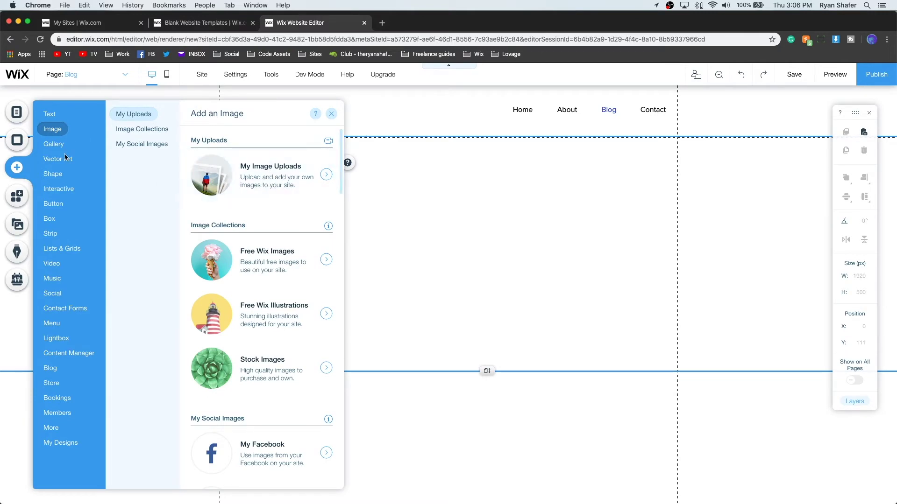
pyautogui.click(52, 145)
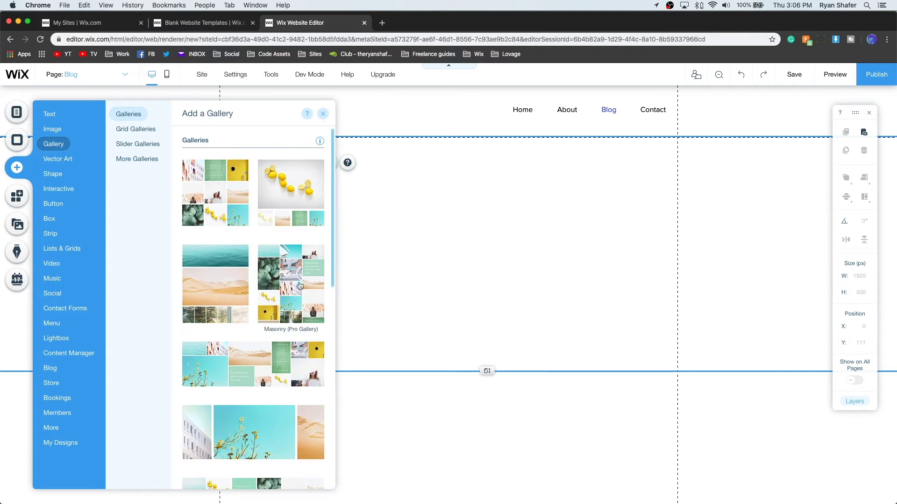
pyautogui.scroll(-10, 268, 199)
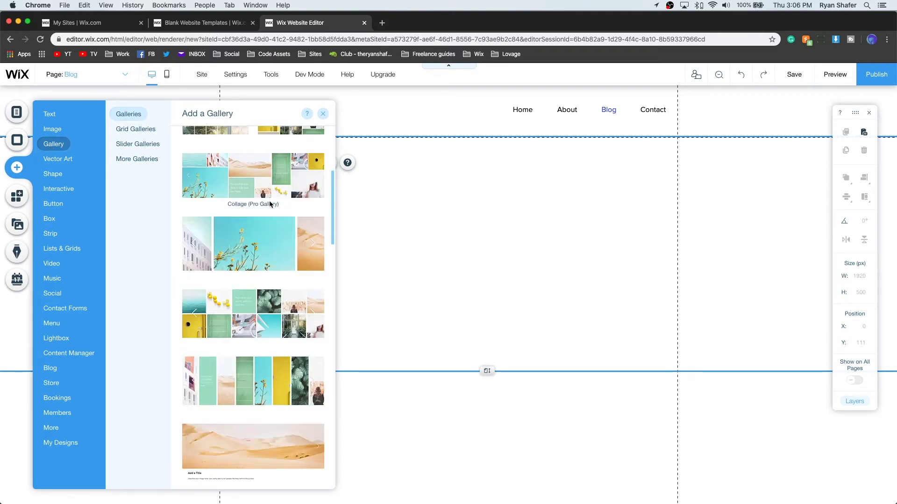
pyautogui.scroll(-1, 273, 204)
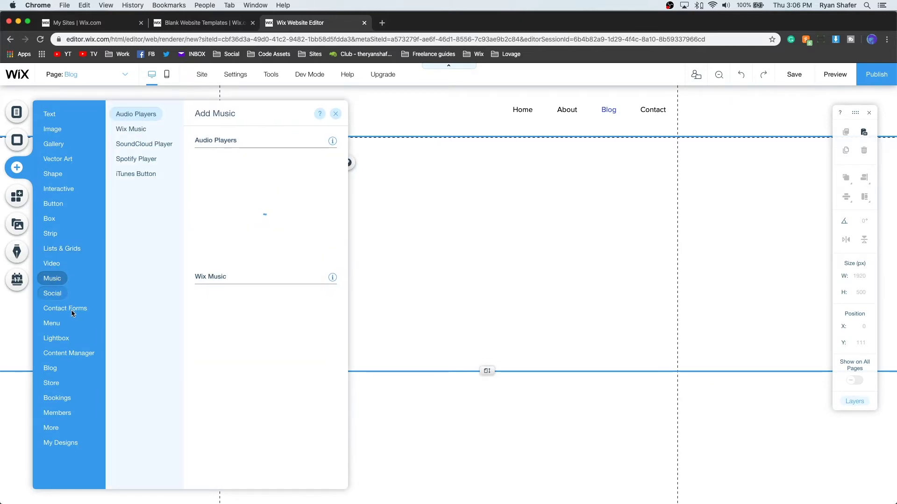
pyautogui.moveTo(73, 314)
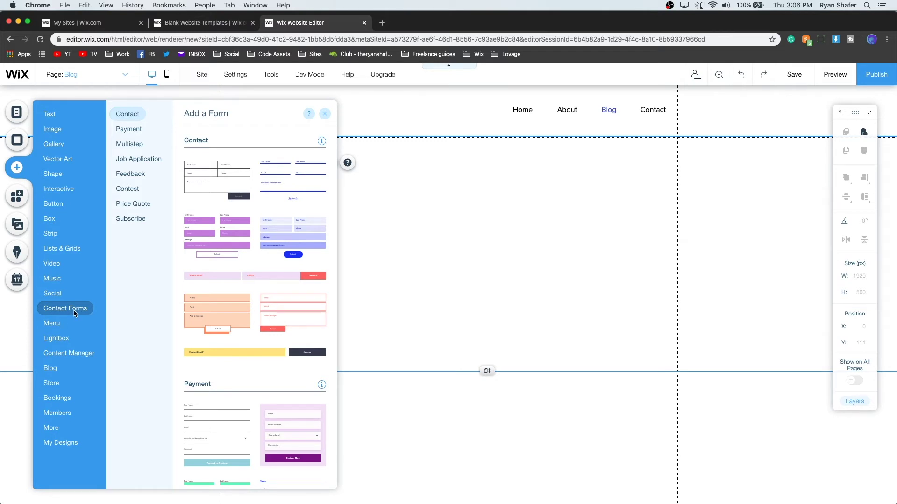
pyautogui.click(583, 272)
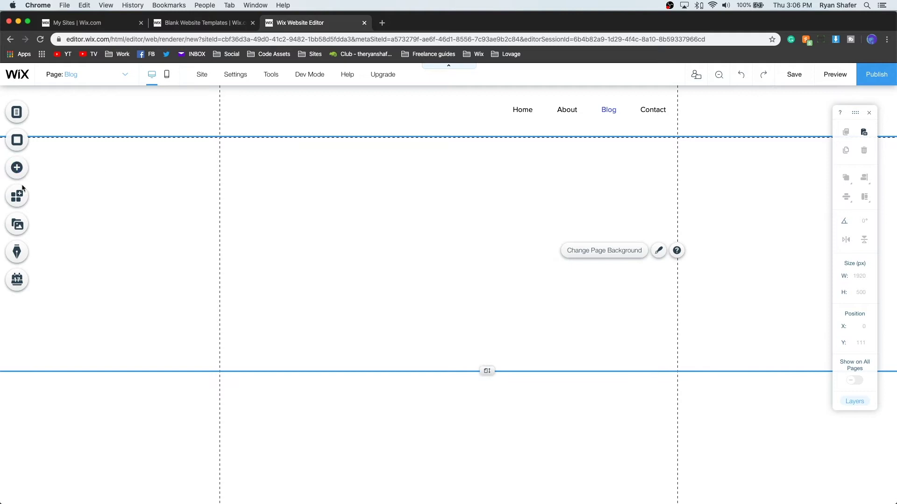
pyautogui.click(21, 227)
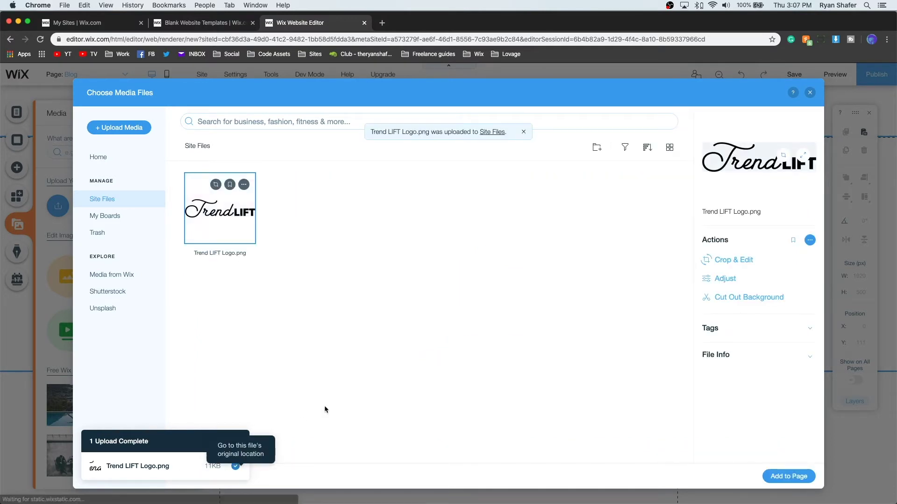
# Add the uploaded Trend LIFT Logo.png to the Blog page at 600 × 155 px
pyautogui.click(239, 442)
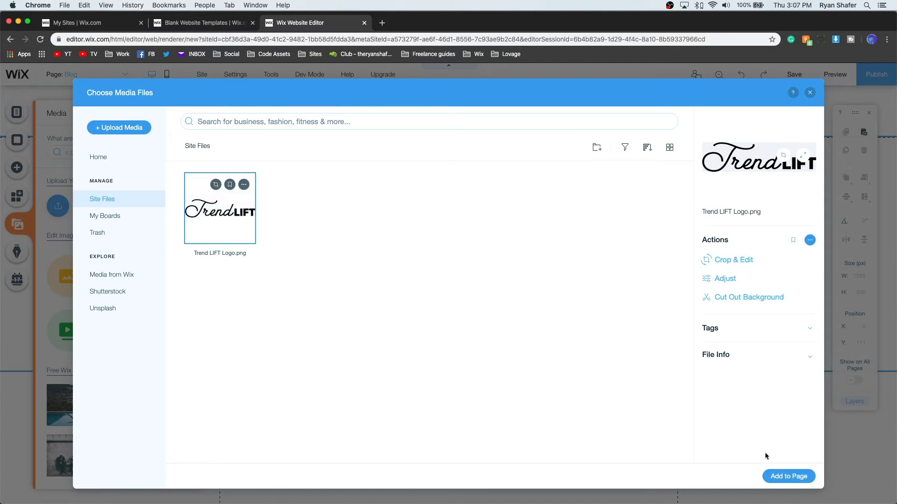
pyautogui.press('Escape')
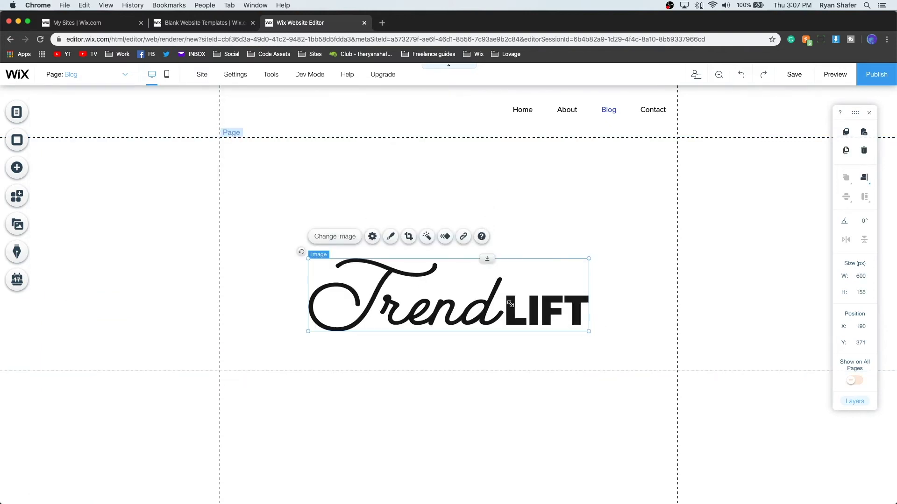
# Resize the logo to 225 × 58 px and move it to the header's top-left at X 0, Y 27
pyautogui.moveTo(588, 332); pyautogui.dragTo(482, 304)
pyautogui.moveTo(424, 273)
pyautogui.mouseDown()
pyautogui.moveTo(395, 269)
pyautogui.moveTo(417, 289)
pyautogui.mouseUp()
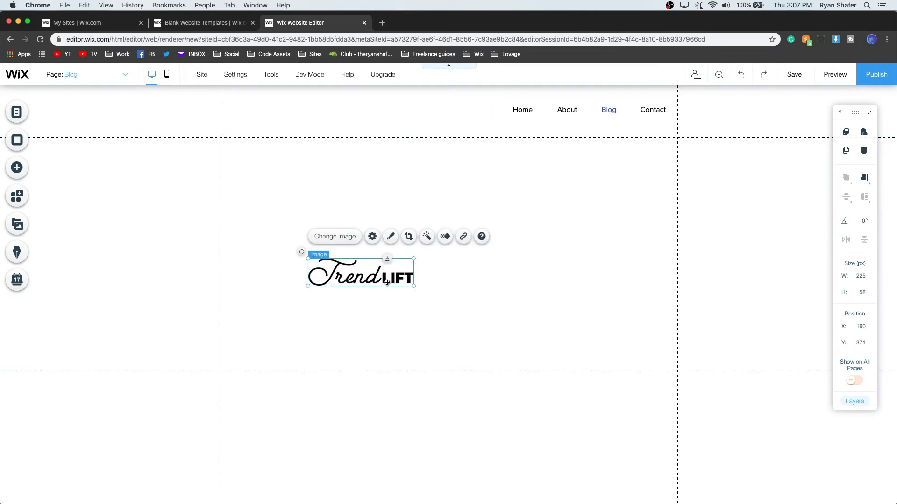
pyautogui.moveTo(388, 260); pyautogui.dragTo(300, 119)
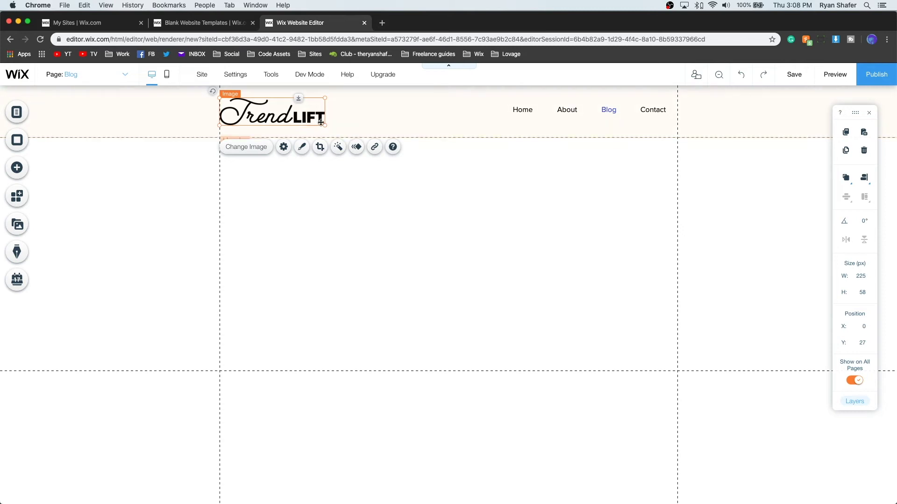
pyautogui.click(581, 109)
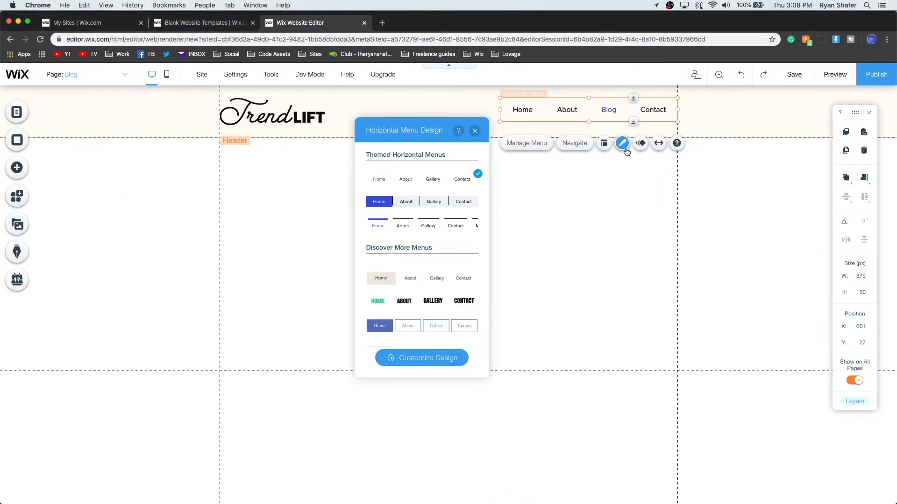
pyautogui.click(421, 358)
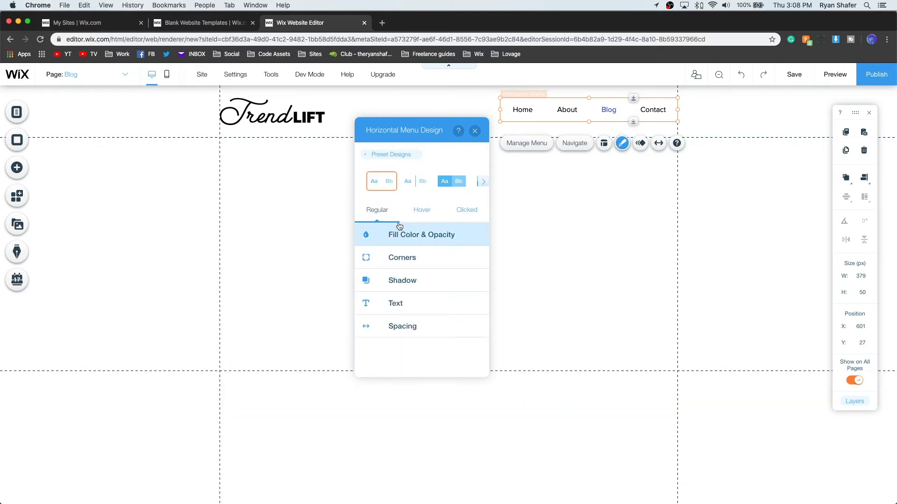
pyautogui.click(395, 308)
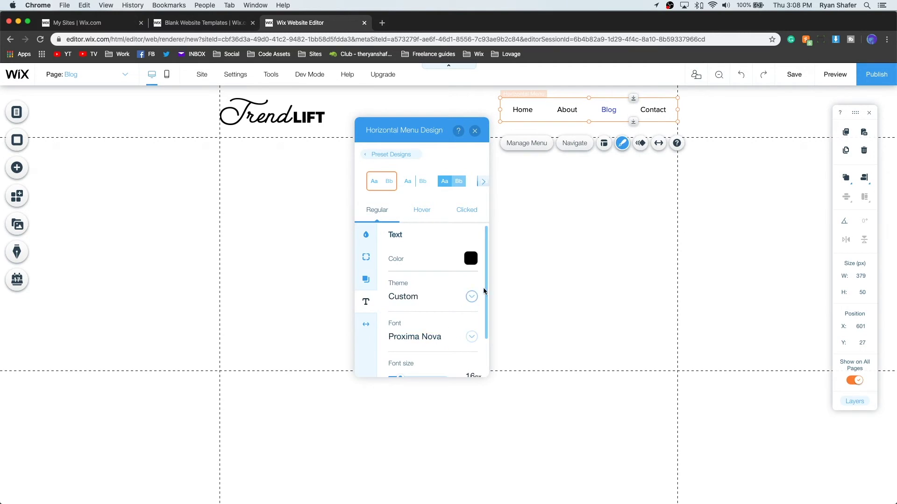
pyautogui.scroll(-1, 486, 283)
pyautogui.scroll(1, 487, 301)
pyautogui.click(422, 210)
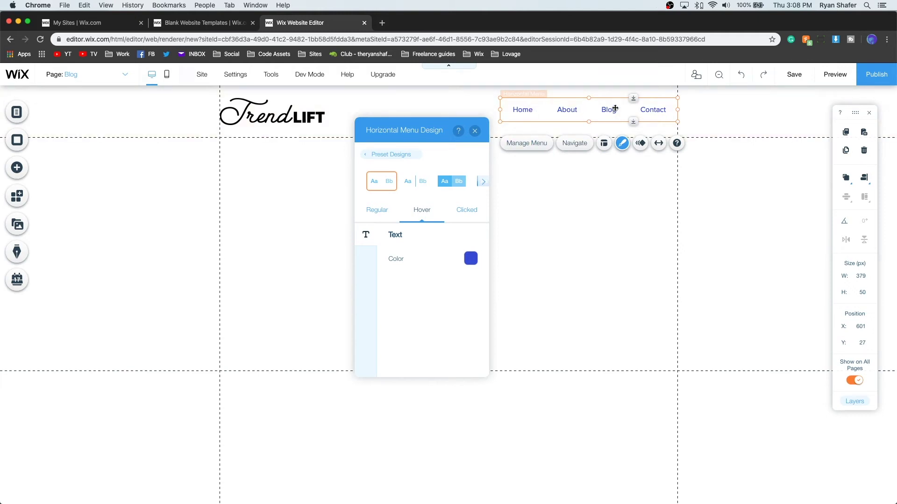
pyautogui.click(469, 211)
pyautogui.click(476, 133)
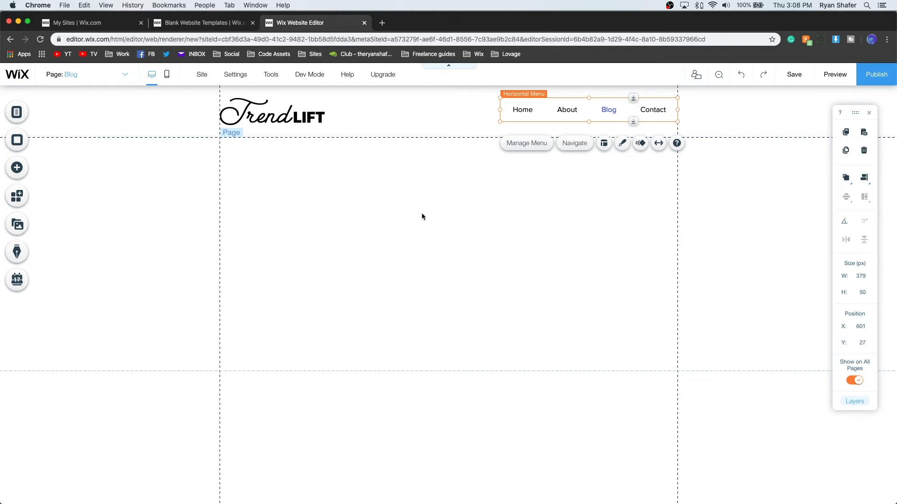
# Browse the App Market categories, then close the App Market panel
pyautogui.click(18, 199)
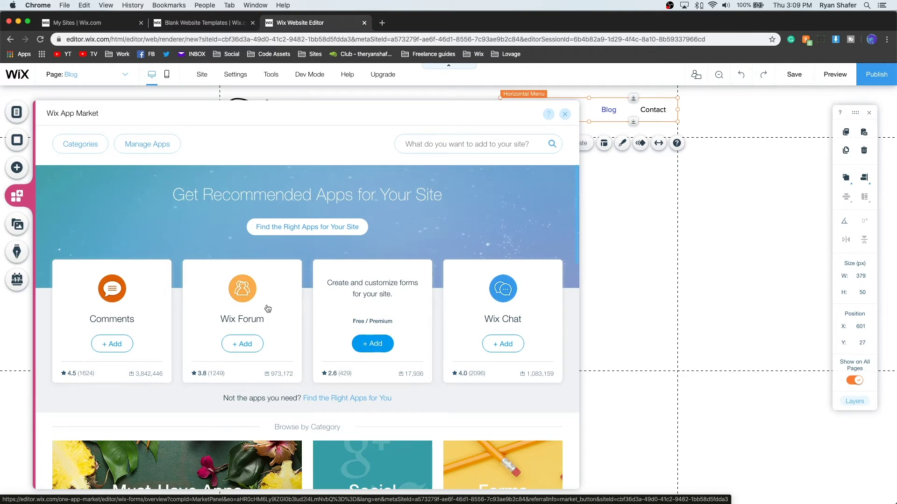
pyautogui.scroll(-6, 536, 301)
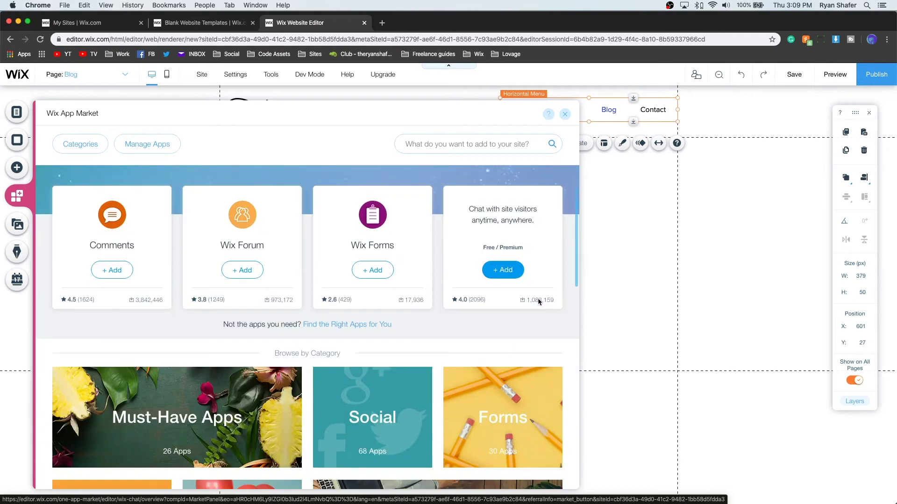
pyautogui.scroll(-3, 533, 301)
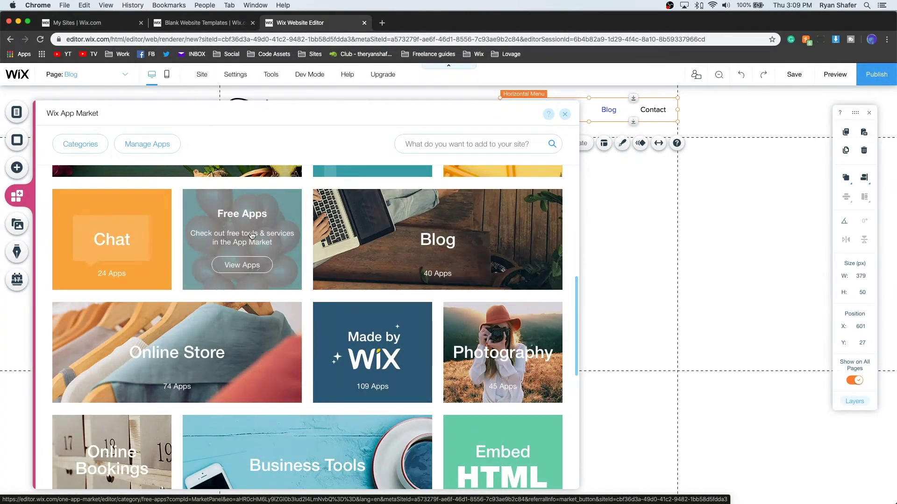
pyautogui.scroll(-3, 306, 263)
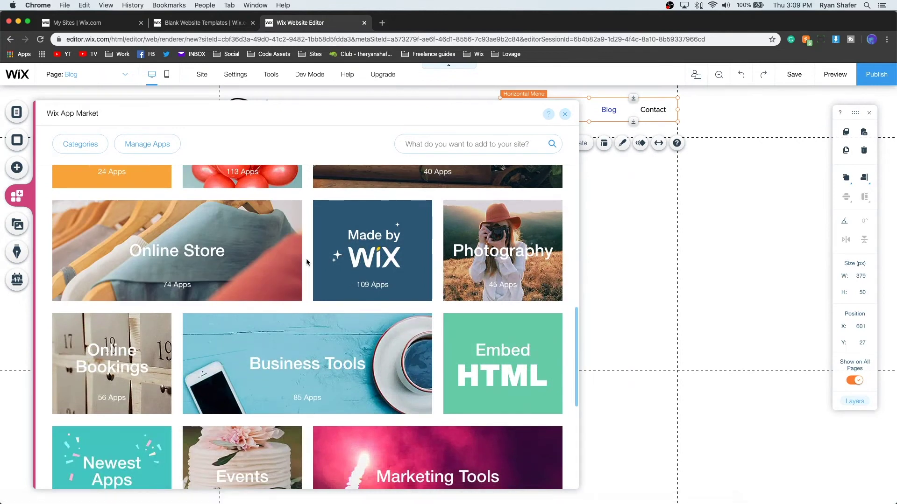
pyautogui.scroll(-6, 306, 259)
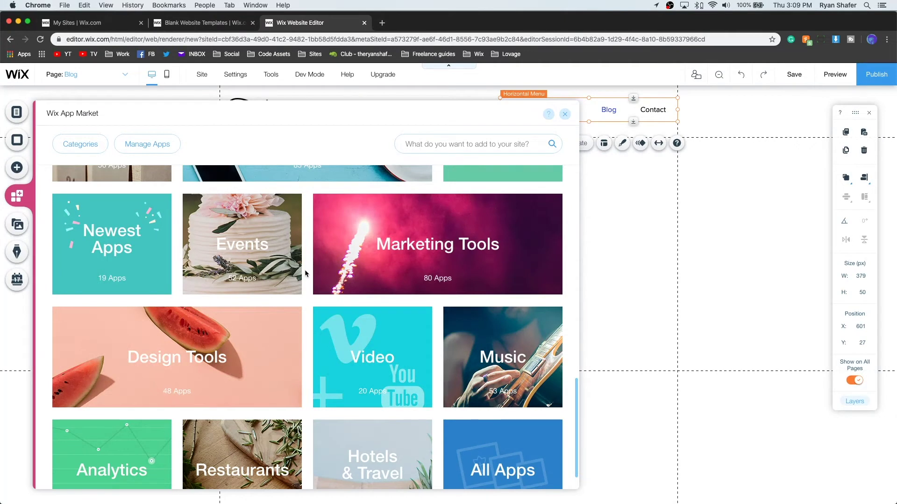
pyautogui.scroll(10, 304, 270)
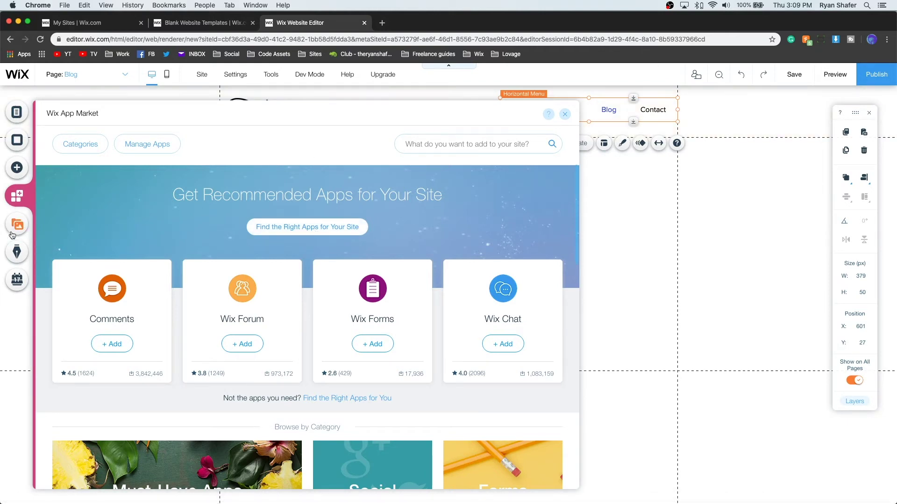
pyautogui.click(565, 116)
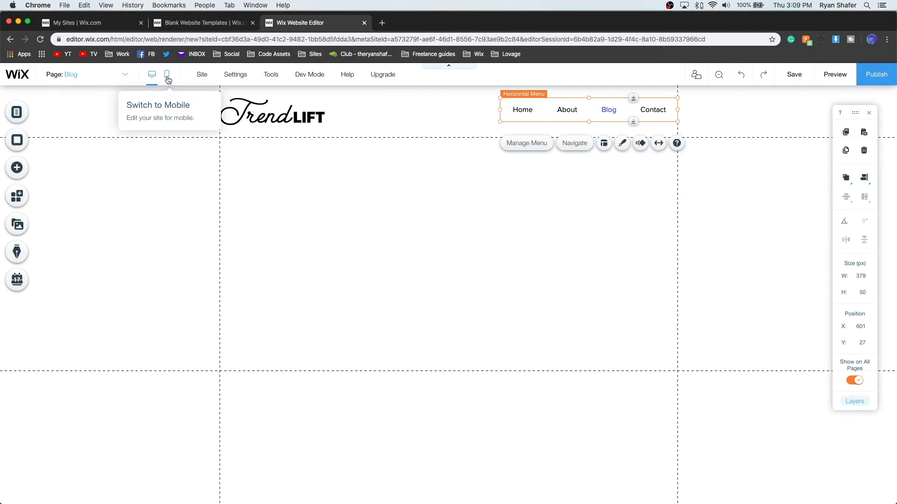
# In mobile view, place the logo at x 6, y 20 and menu icon at x 252, y 15
pyautogui.press('Escape')
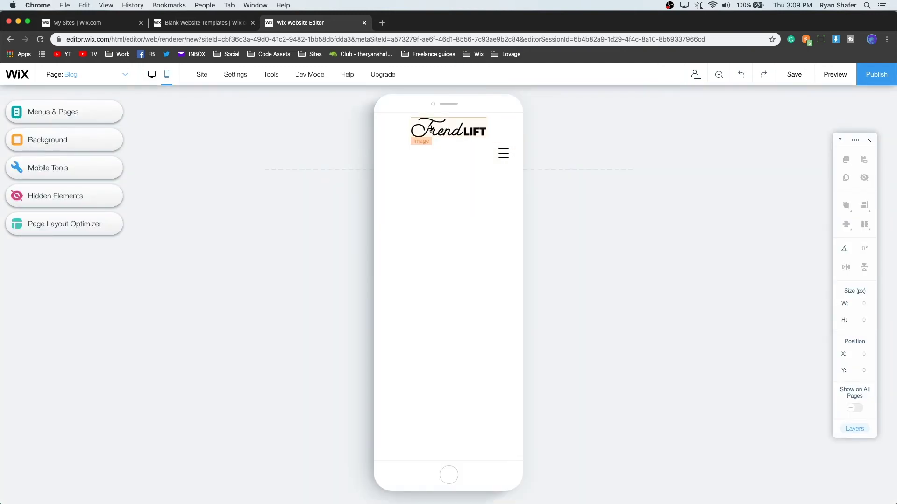
pyautogui.moveTo(430, 129); pyautogui.dragTo(396, 134)
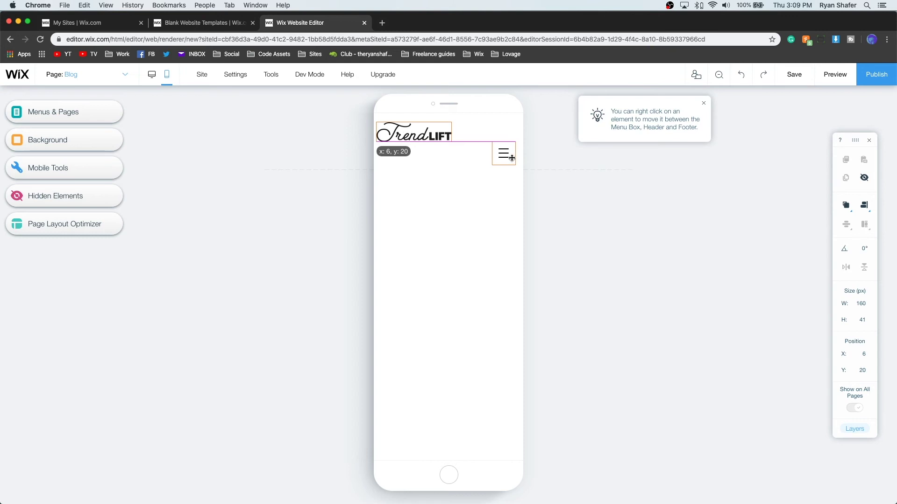
pyautogui.moveTo(502, 149); pyautogui.dragTo(501, 133)
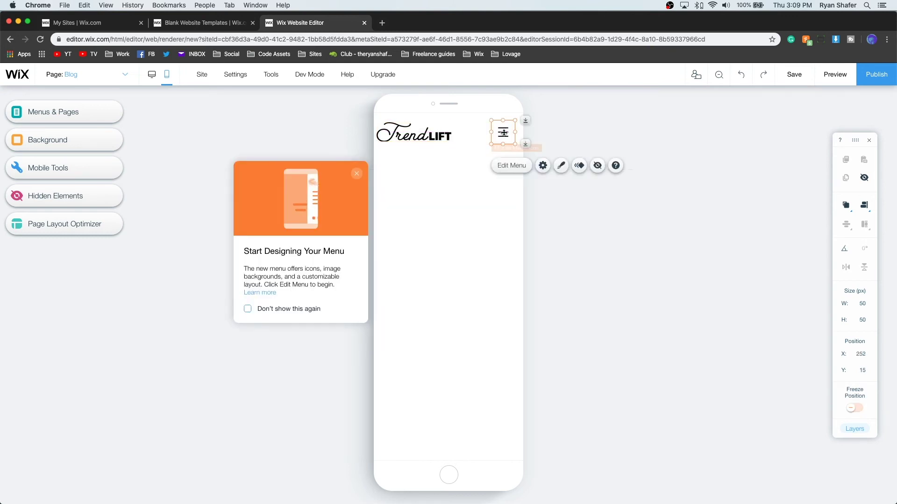
pyautogui.click(511, 165)
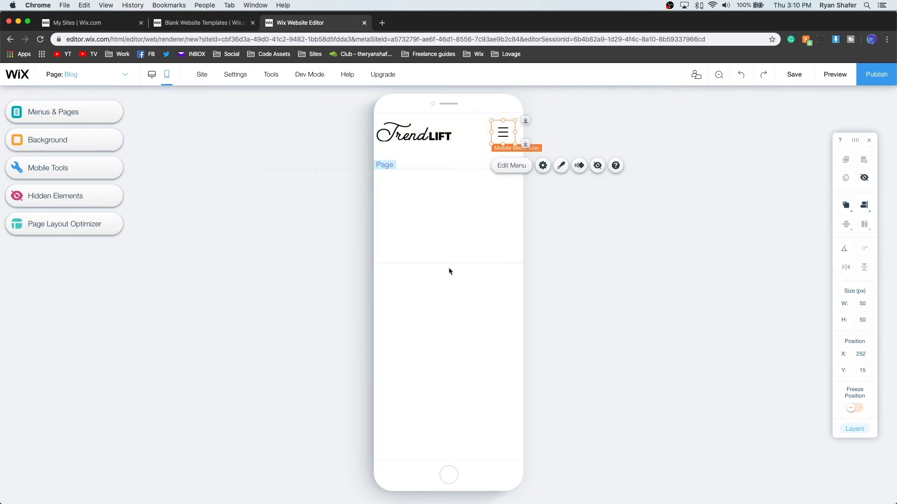
pyautogui.click(513, 167)
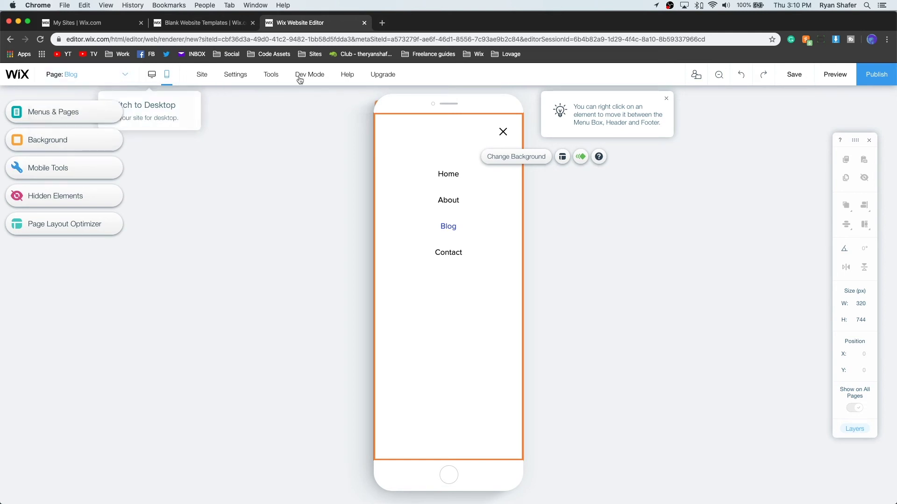
pyautogui.click(155, 80)
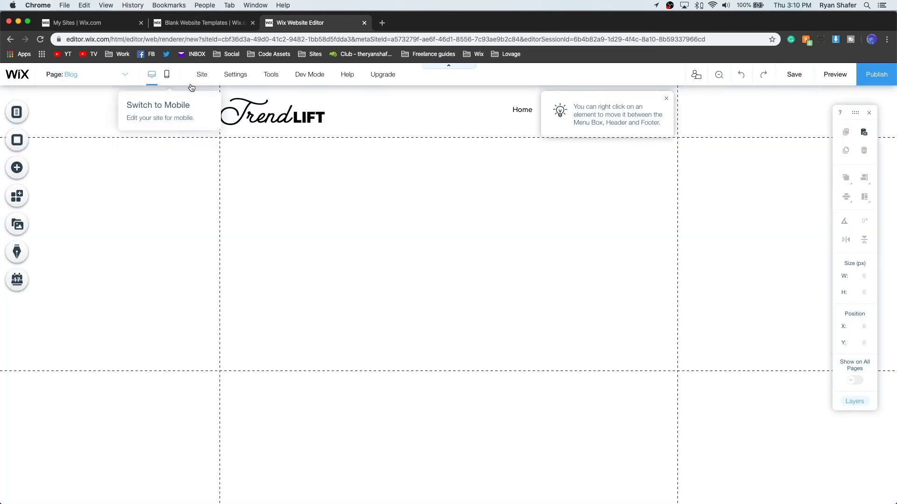
# Turn on Dev Mode, then collapse the Site Structure sidebar and minimize the Blog Page Code panel
pyautogui.moveTo(236, 74)
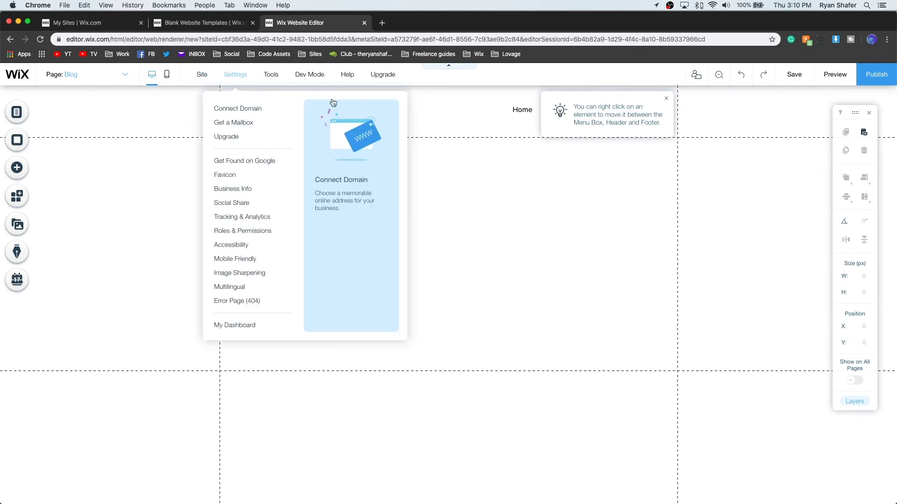
pyautogui.click(509, 210)
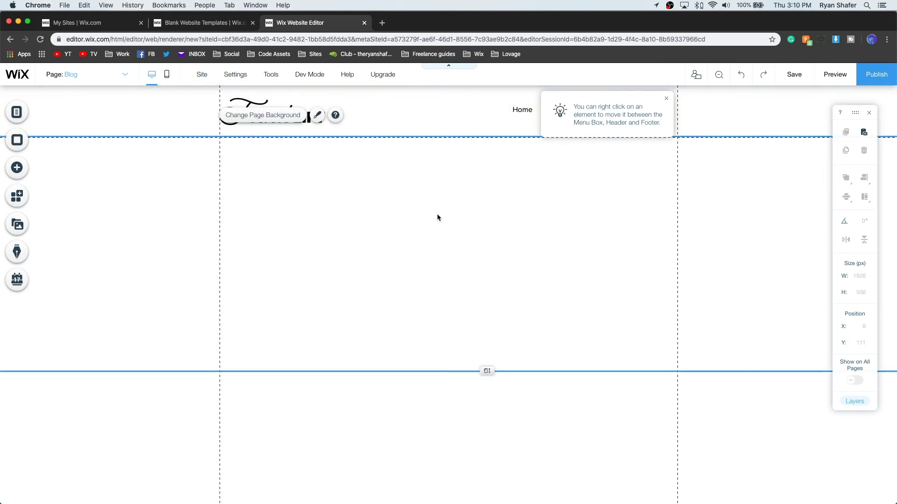
pyautogui.moveTo(309, 76)
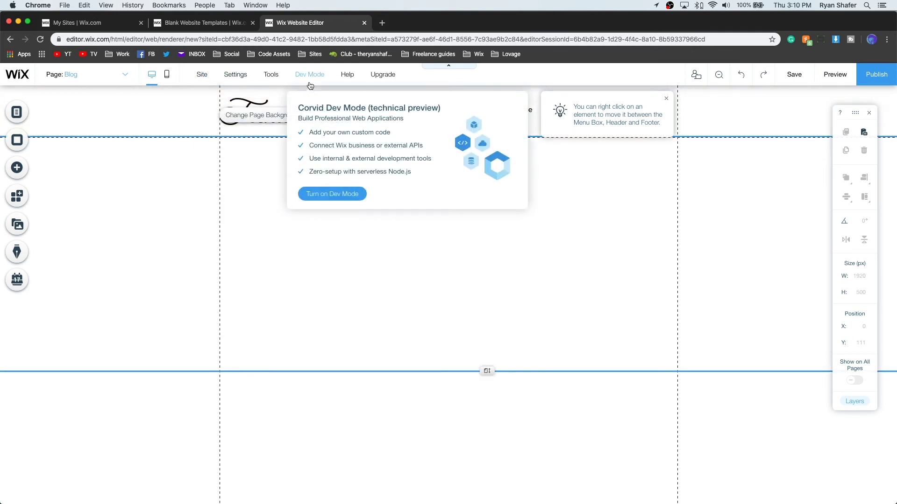
pyautogui.click(14, 113)
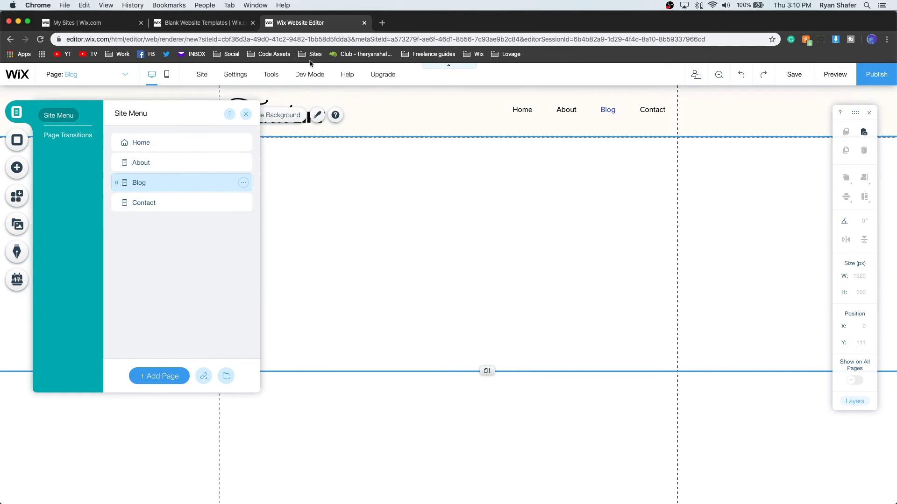
pyautogui.moveTo(311, 76)
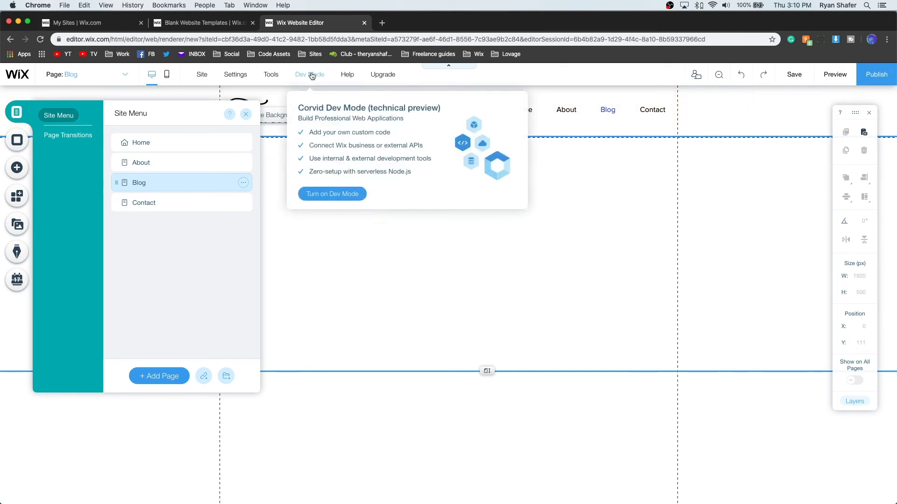
pyautogui.click(341, 196)
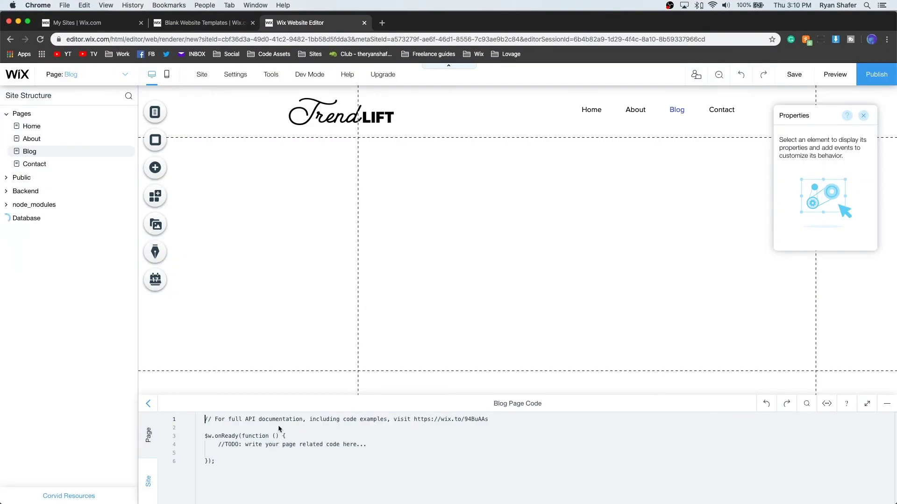
pyautogui.click(148, 404)
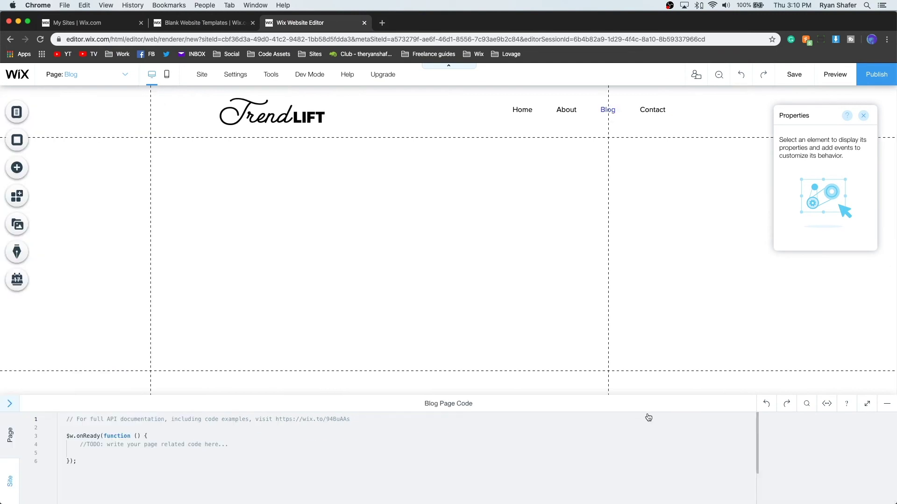
pyautogui.click(886, 404)
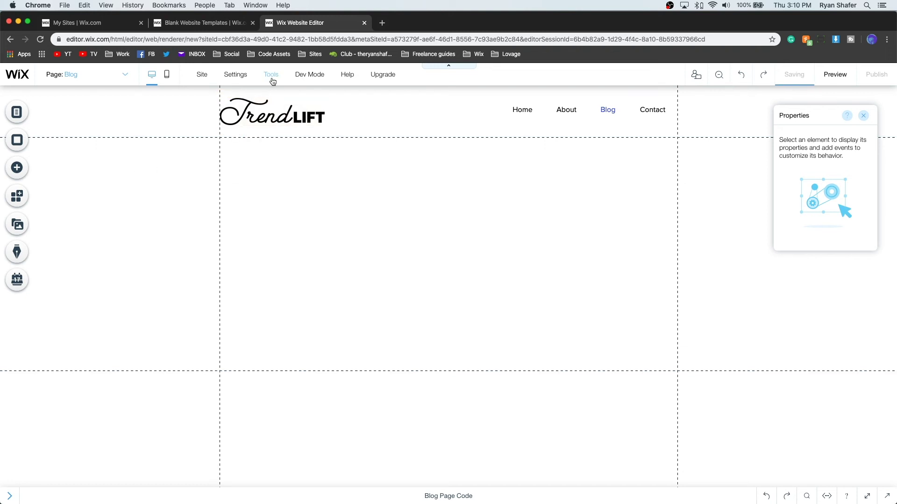
pyautogui.moveTo(273, 80)
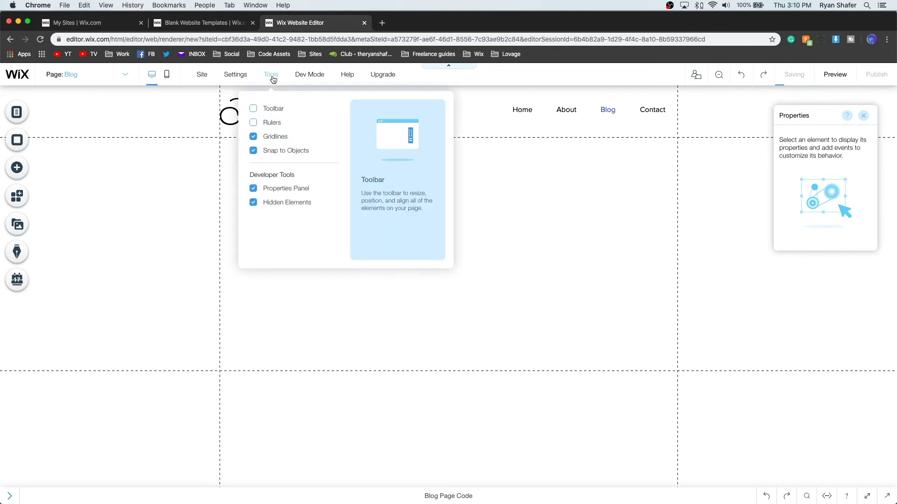
# Close the Properties panel, enable the floating Toolbar from Tools, and reposition it
pyautogui.click(866, 117)
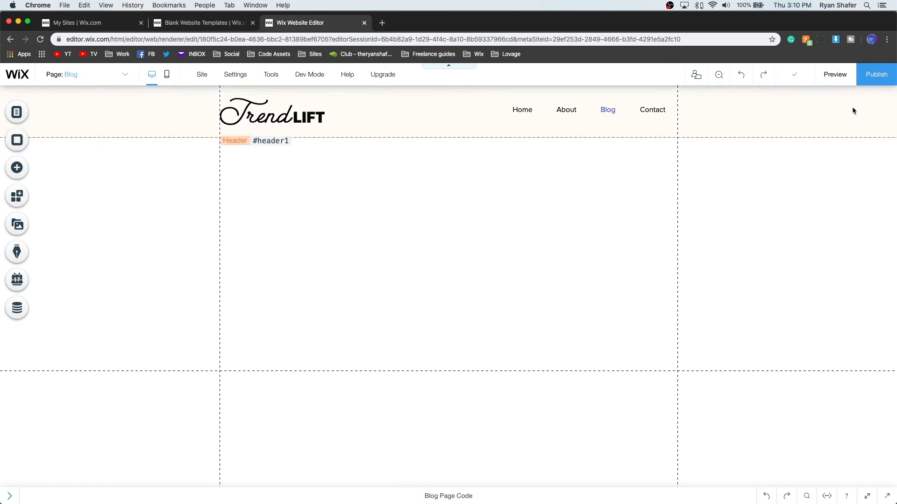
pyautogui.moveTo(273, 80)
pyautogui.click(269, 110)
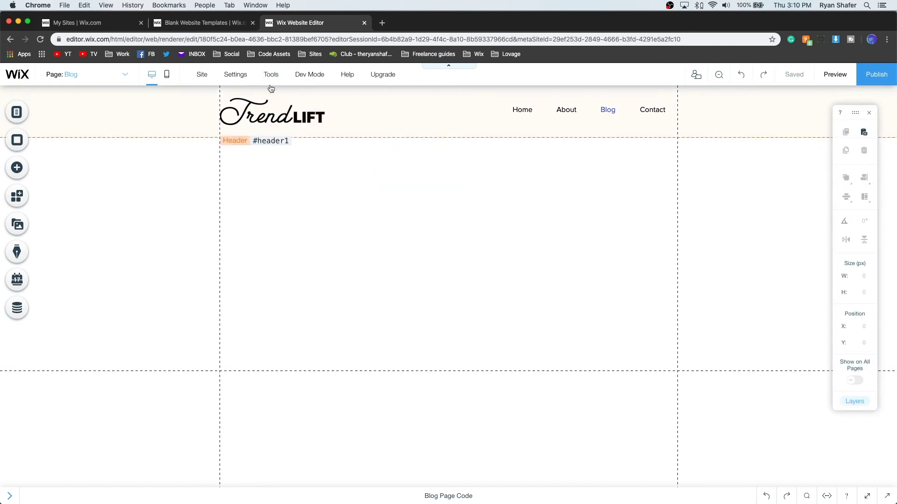
pyautogui.moveTo(270, 77)
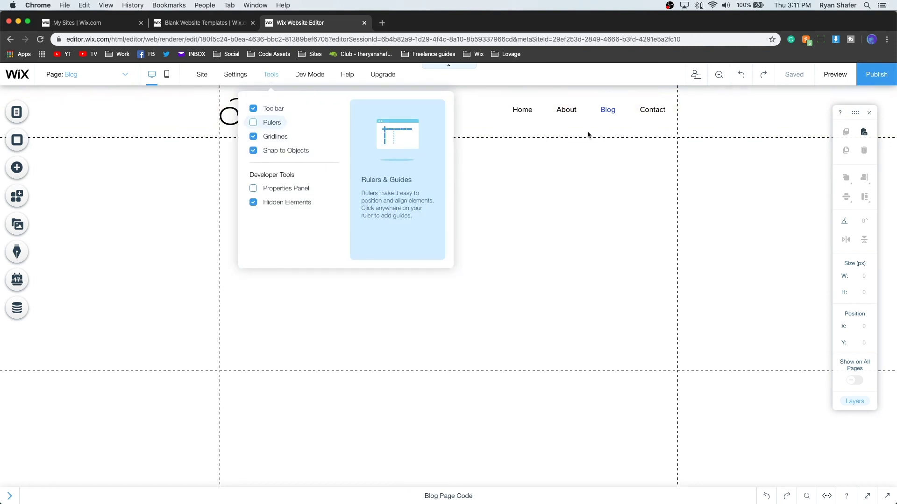
pyautogui.moveTo(857, 112); pyautogui.dragTo(829, 145)
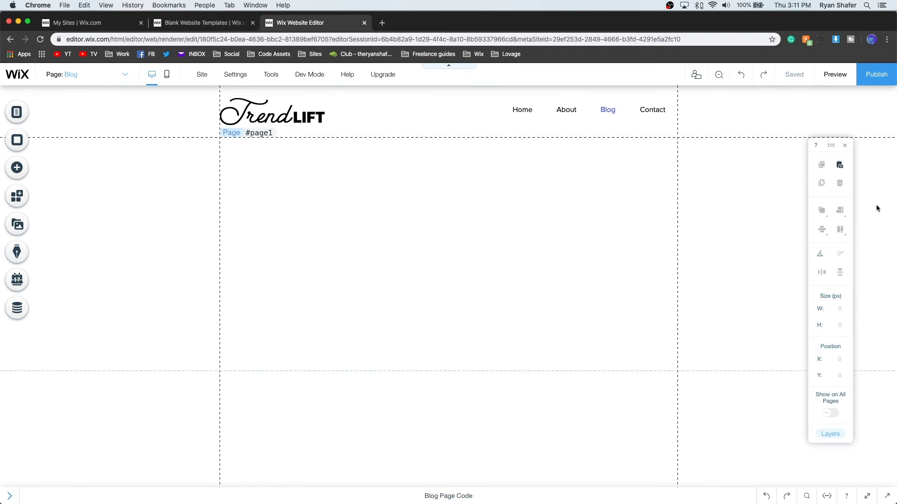
pyautogui.moveTo(833, 149); pyautogui.dragTo(847, 135)
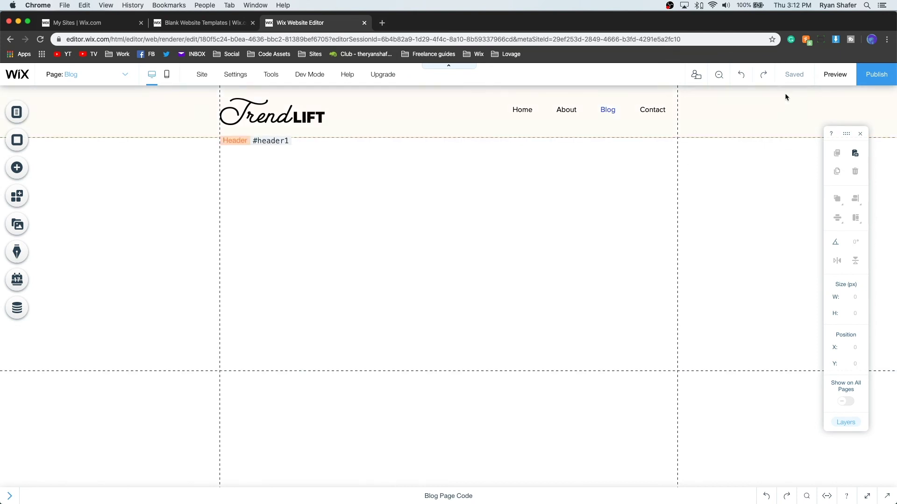
pyautogui.moveTo(793, 76)
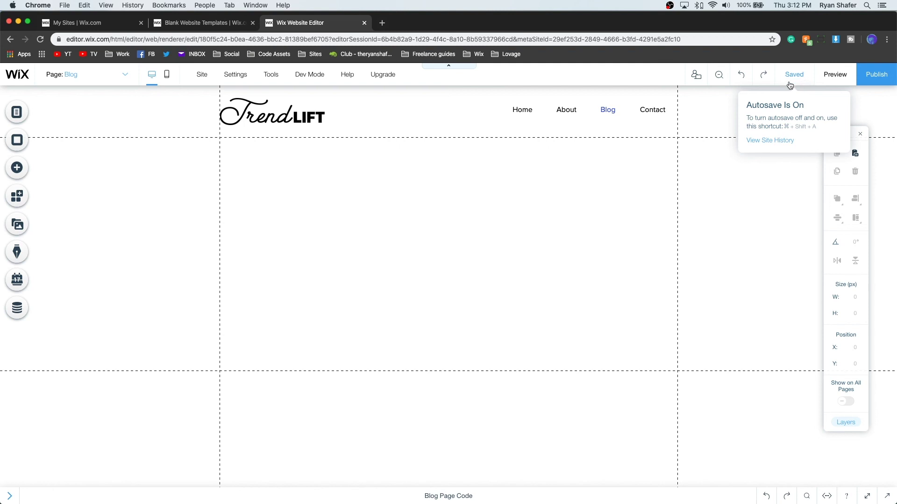
pyautogui.moveTo(834, 82)
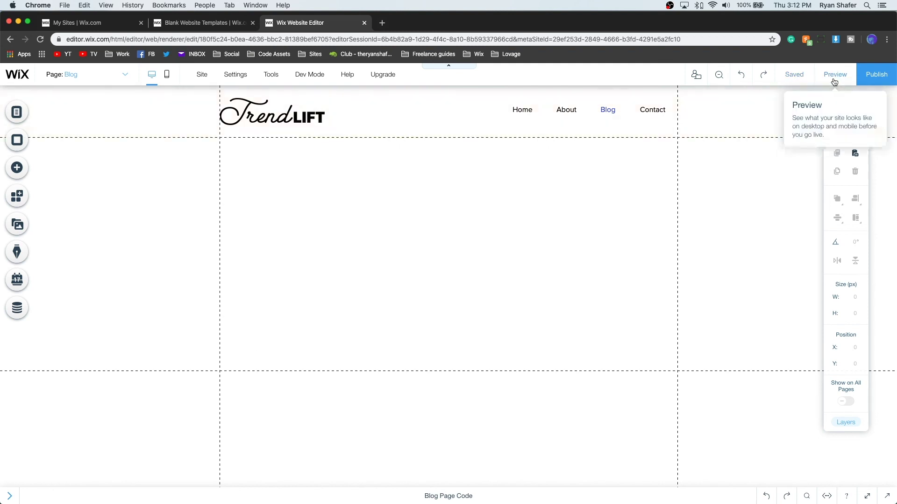